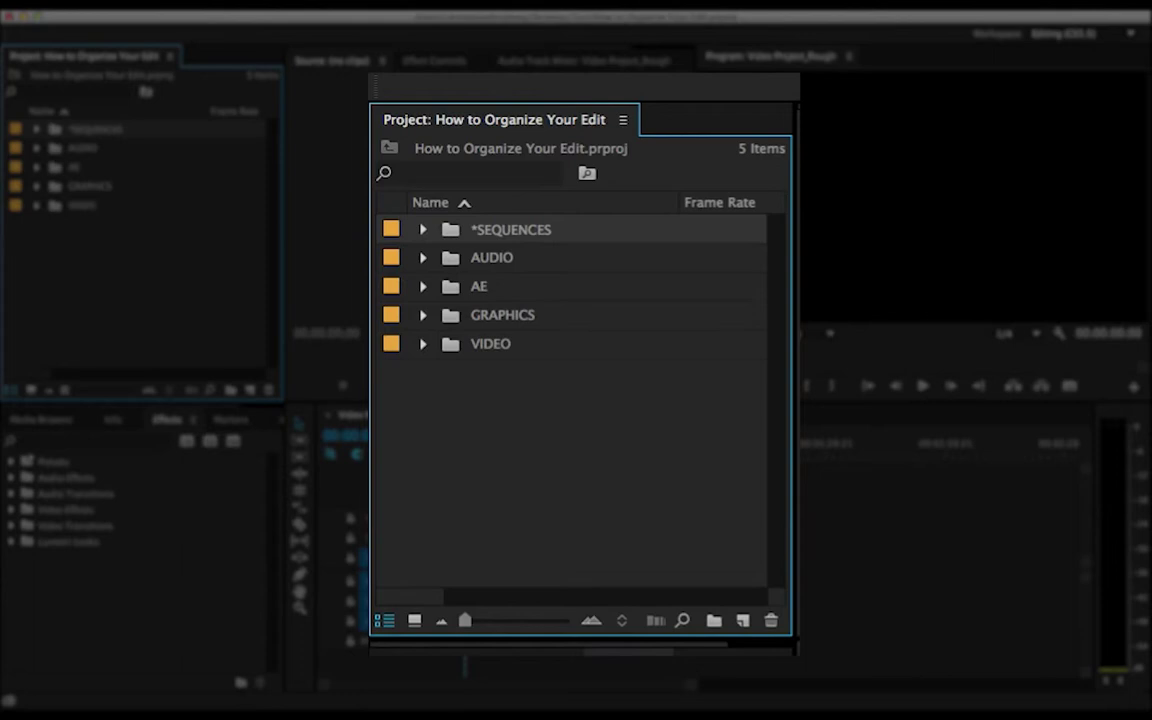
Expand the *SEQUENCES bin, collapse its *ROUGH sub-bin, and inspect the asterisk prefix in the *SEQUENCES name
{"action": "key", "text": "Right"}
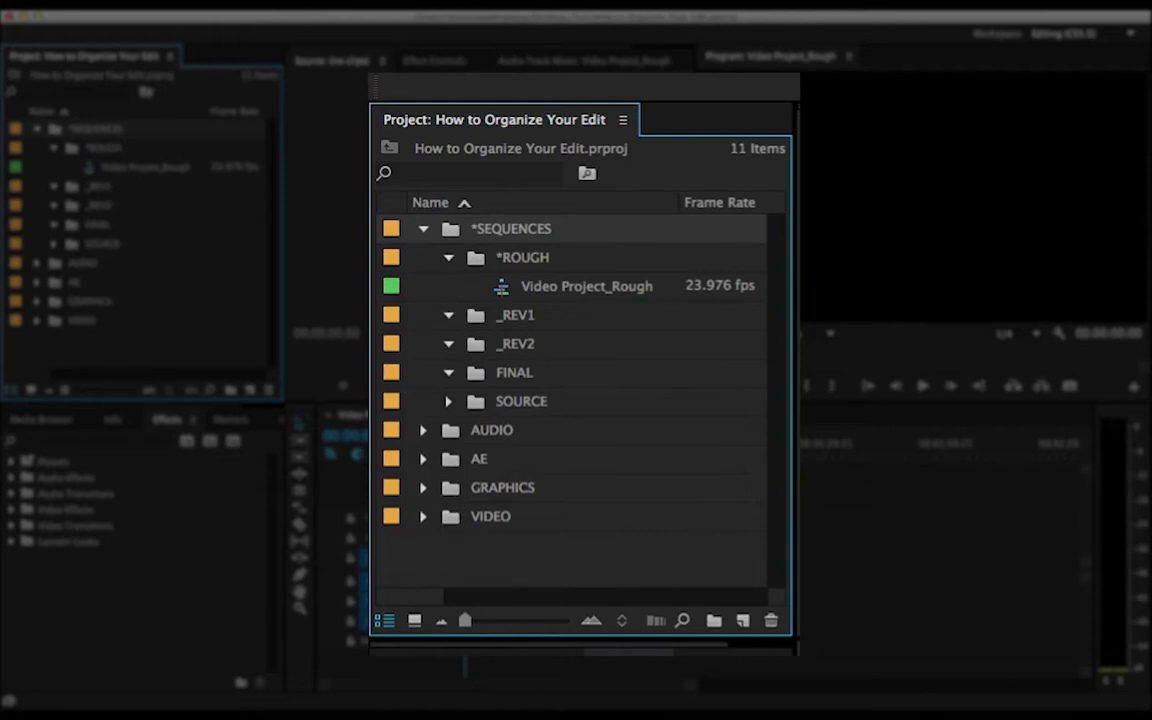
{"action": "left_click", "coordinate": [449, 258]}
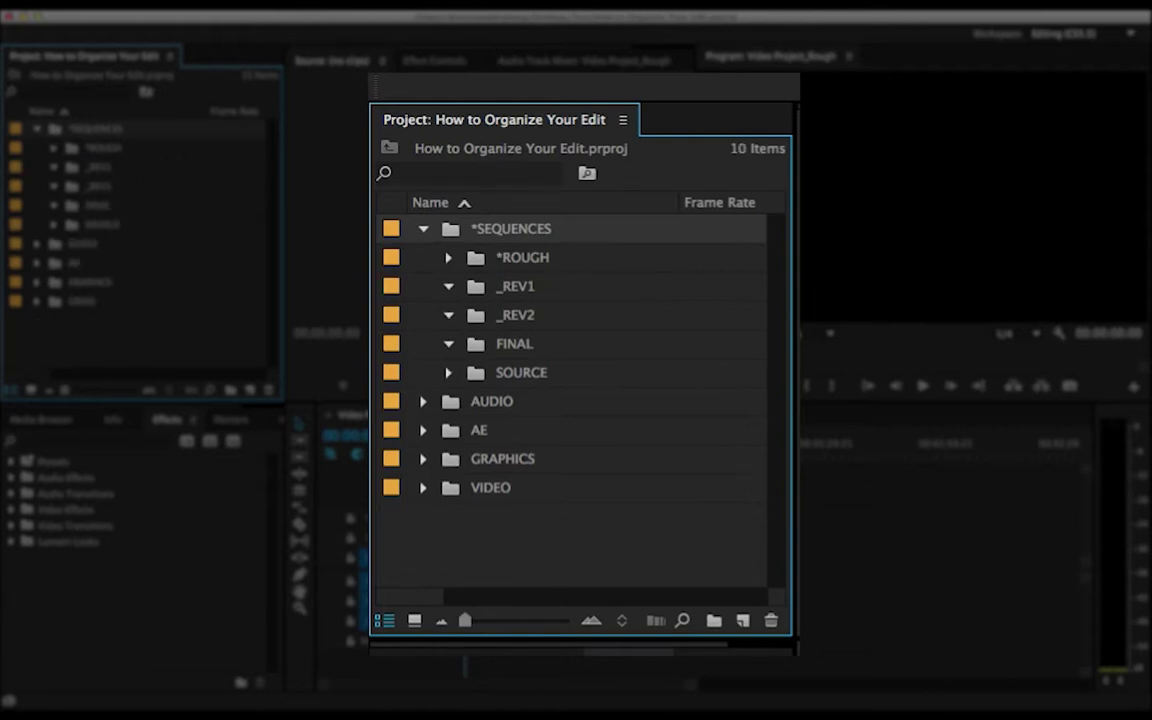
{"action": "key", "text": "Return"}
{"action": "left_click", "coordinate": [483, 231]}
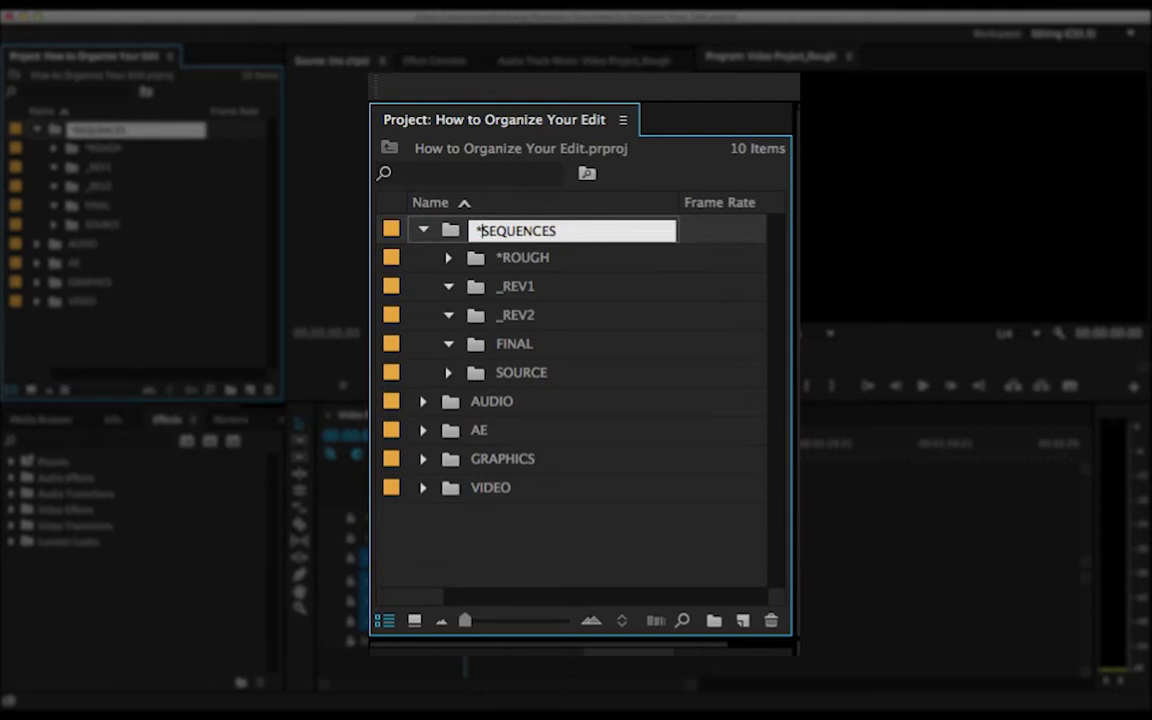
{"action": "key", "text": "Tab"}
{"action": "left_click", "coordinate": [510, 229]}
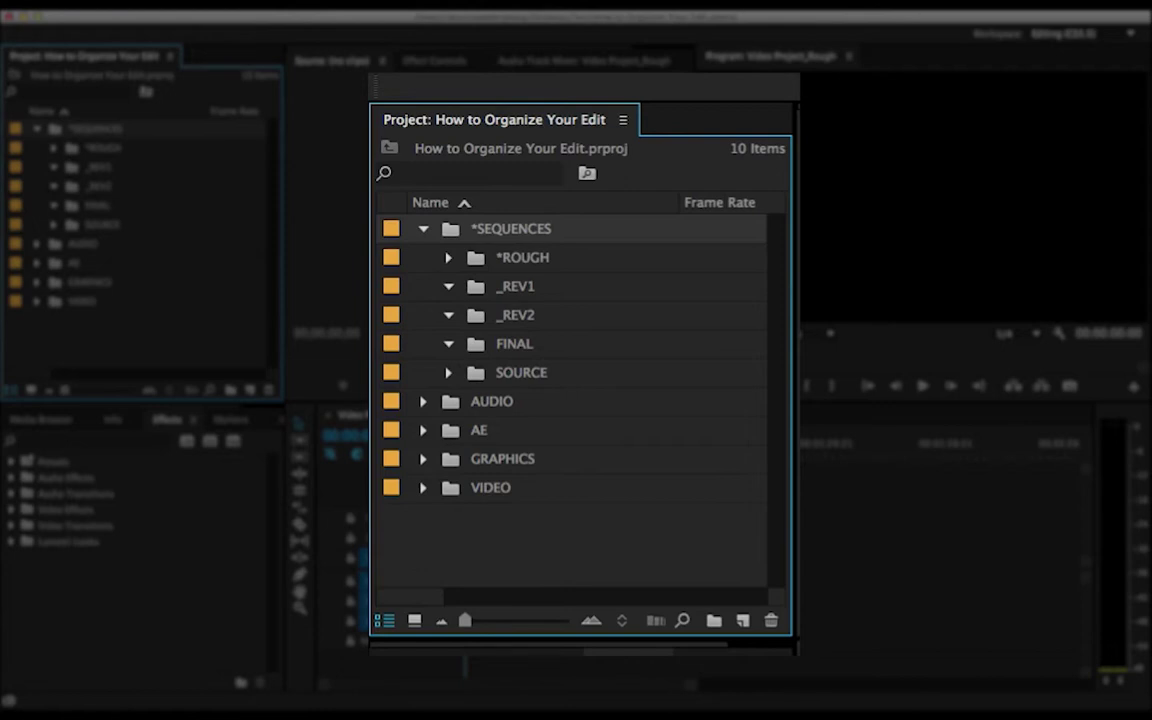
Examine the *ROUGH, _REV1, _REV2, FINAL and SOURCE bins inside *SEQUENCES
{"action": "left_click", "coordinate": [522, 258]}
{"action": "left_click", "coordinate": [515, 287]}
{"action": "left_click", "coordinate": [515, 315]}
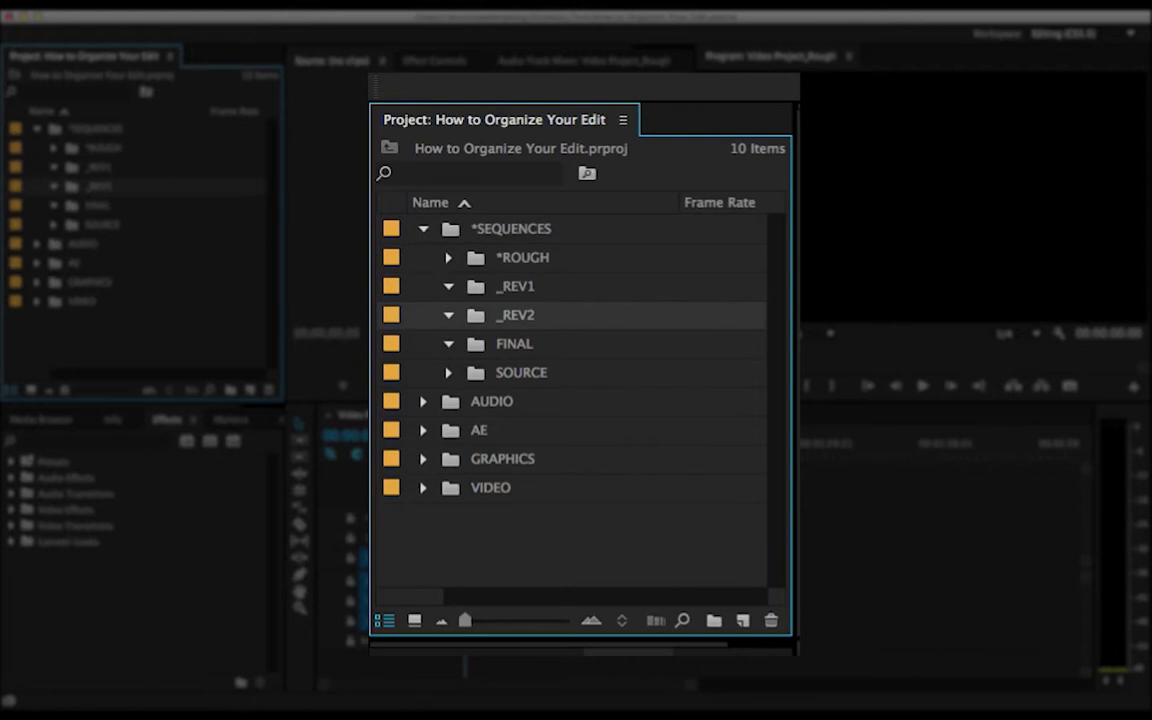
{"action": "left_click", "coordinate": [514, 344]}
{"action": "left_click", "coordinate": [521, 373]}
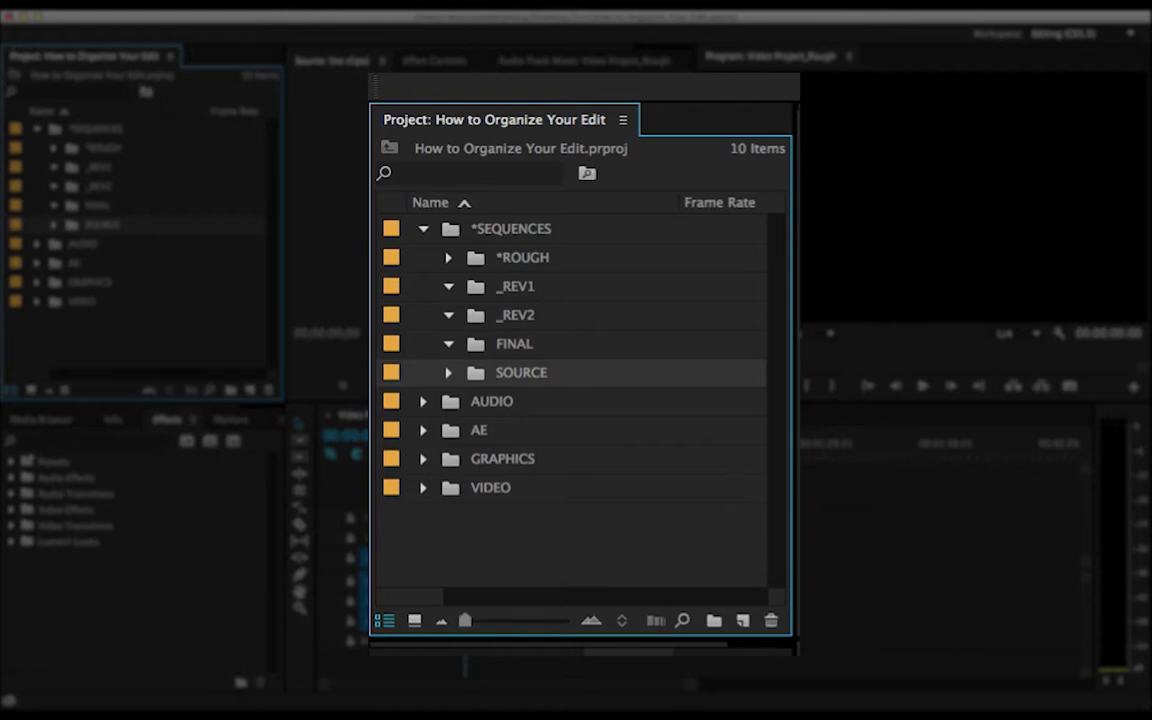
{"action": "left_click", "coordinate": [97, 186]}
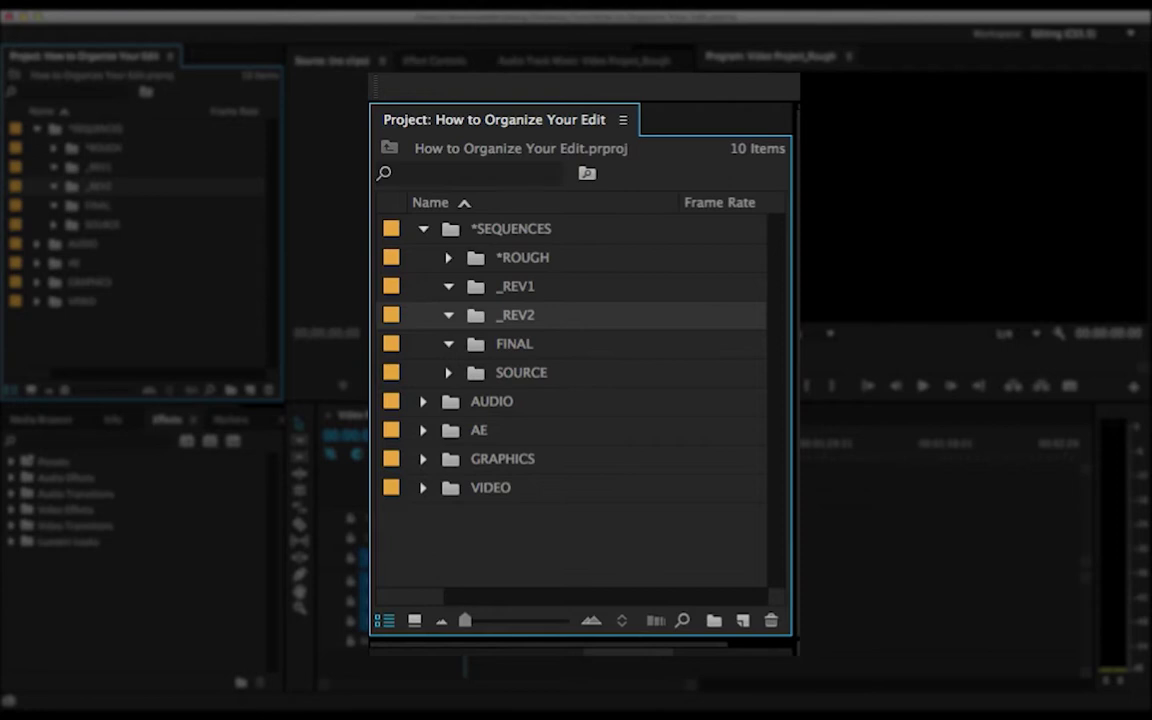
{"action": "left_click", "coordinate": [522, 258]}
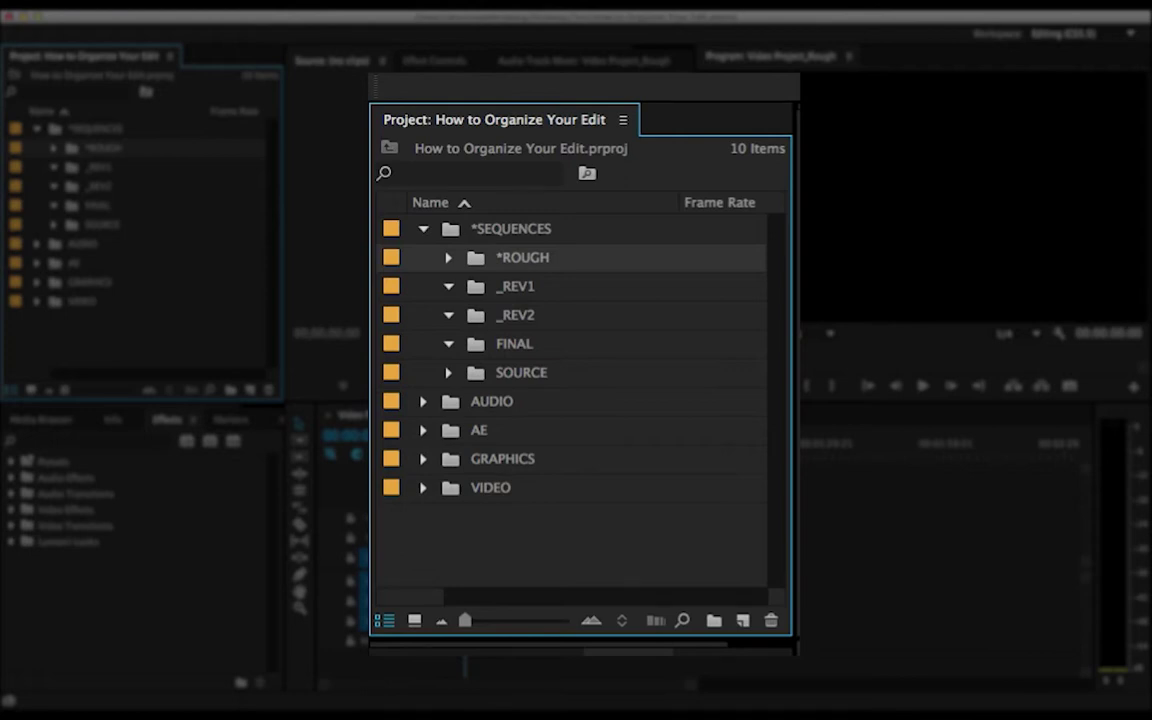
{"action": "left_click", "coordinate": [516, 287]}
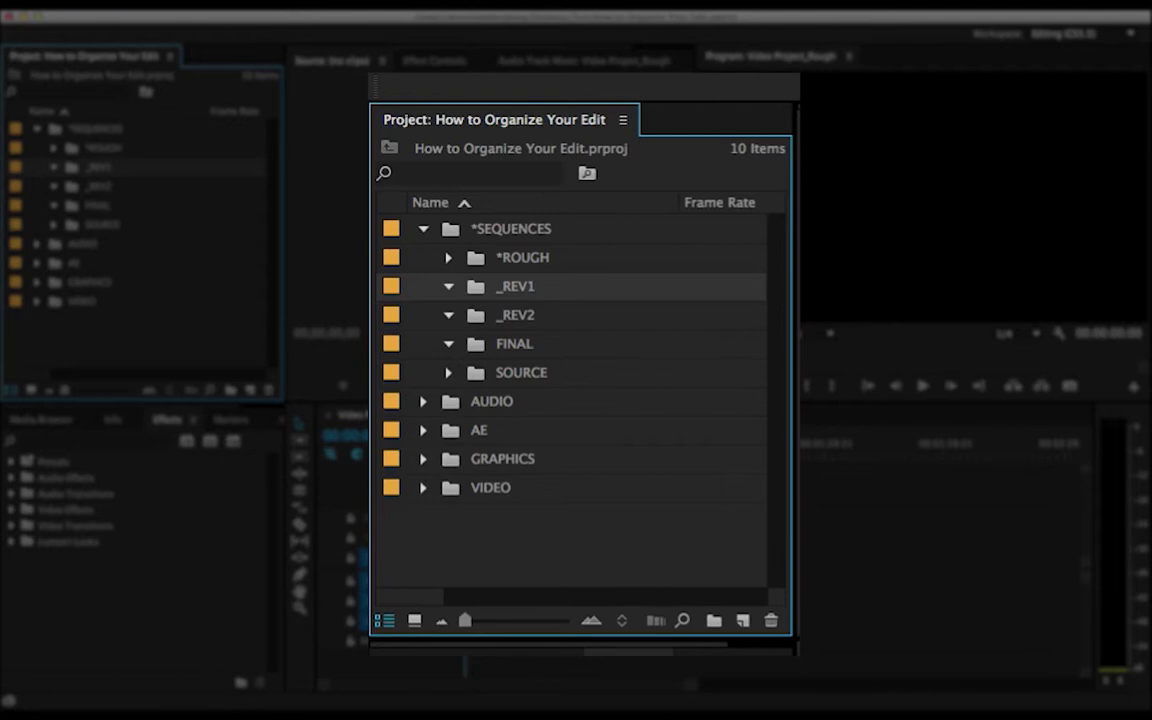
{"action": "left_click", "coordinate": [515, 315]}
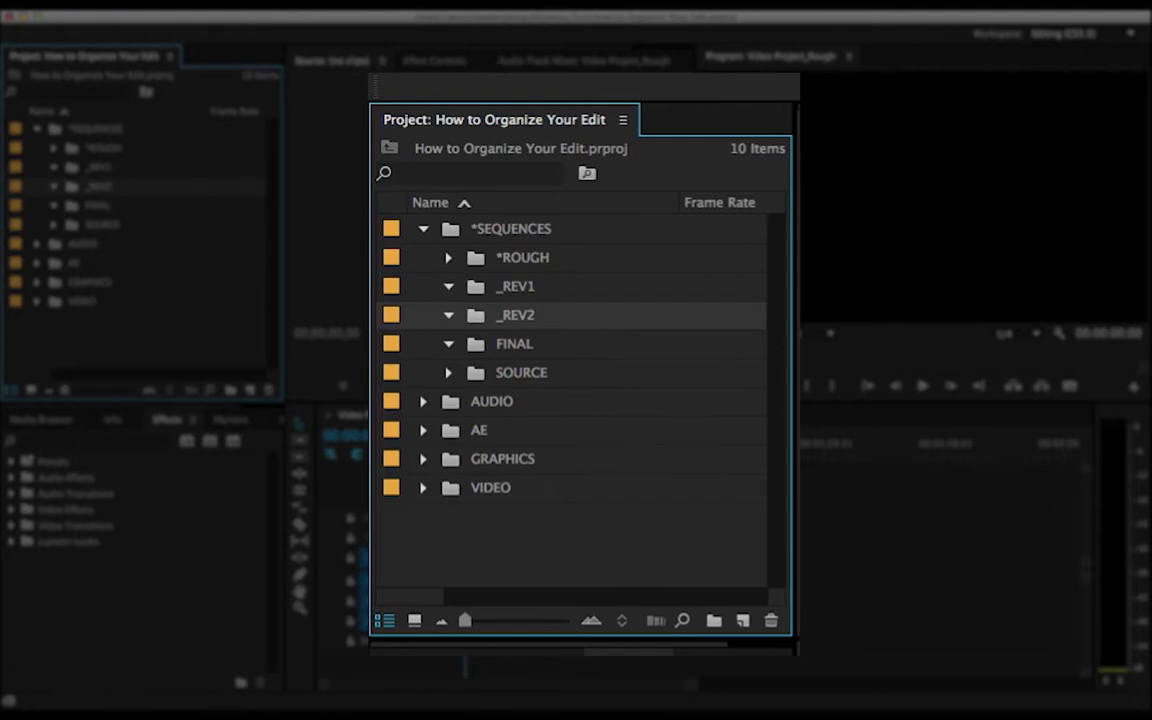
Expand the *ROUGH bin, inspect the naming of the Video Project_Rough sequence, and collapse the bin again
{"action": "left_click", "coordinate": [522, 258]}
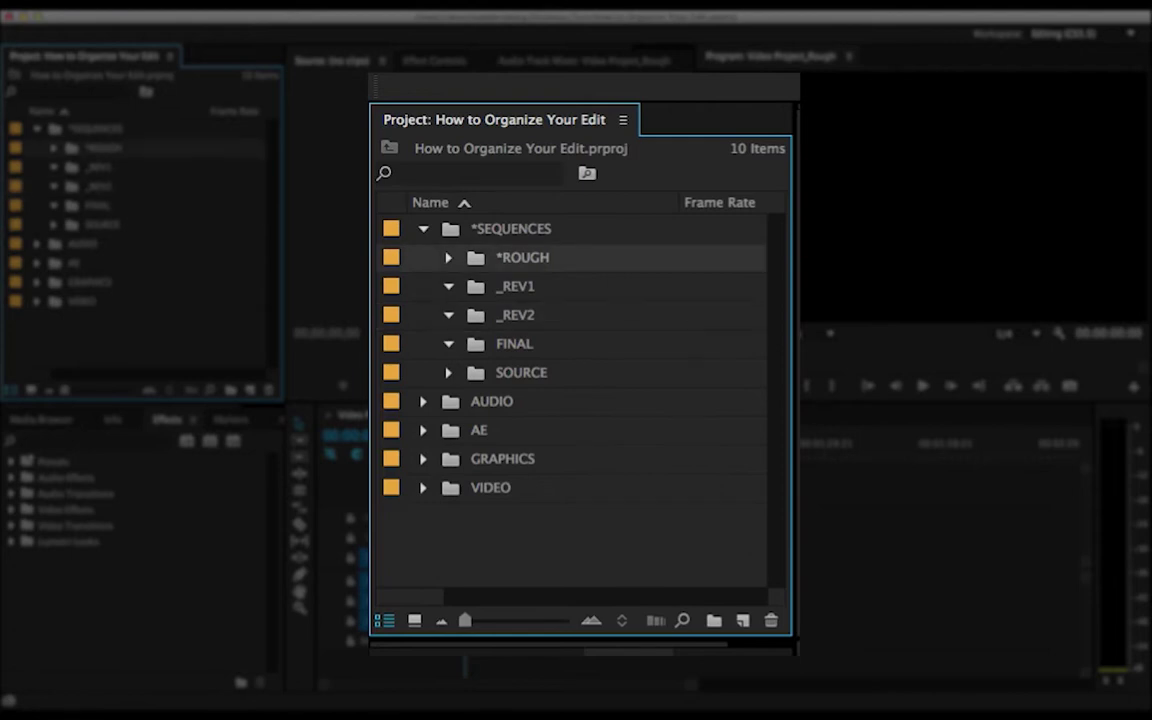
{"action": "key", "text": "Right"}
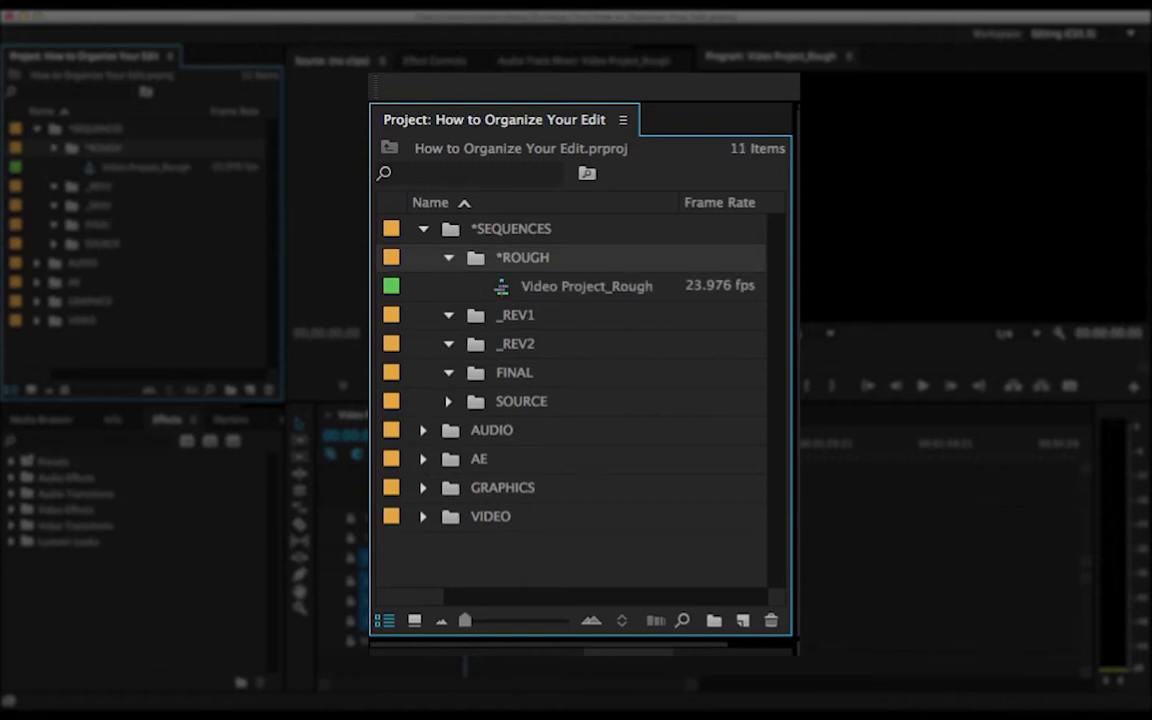
{"action": "left_click", "coordinate": [586, 286]}
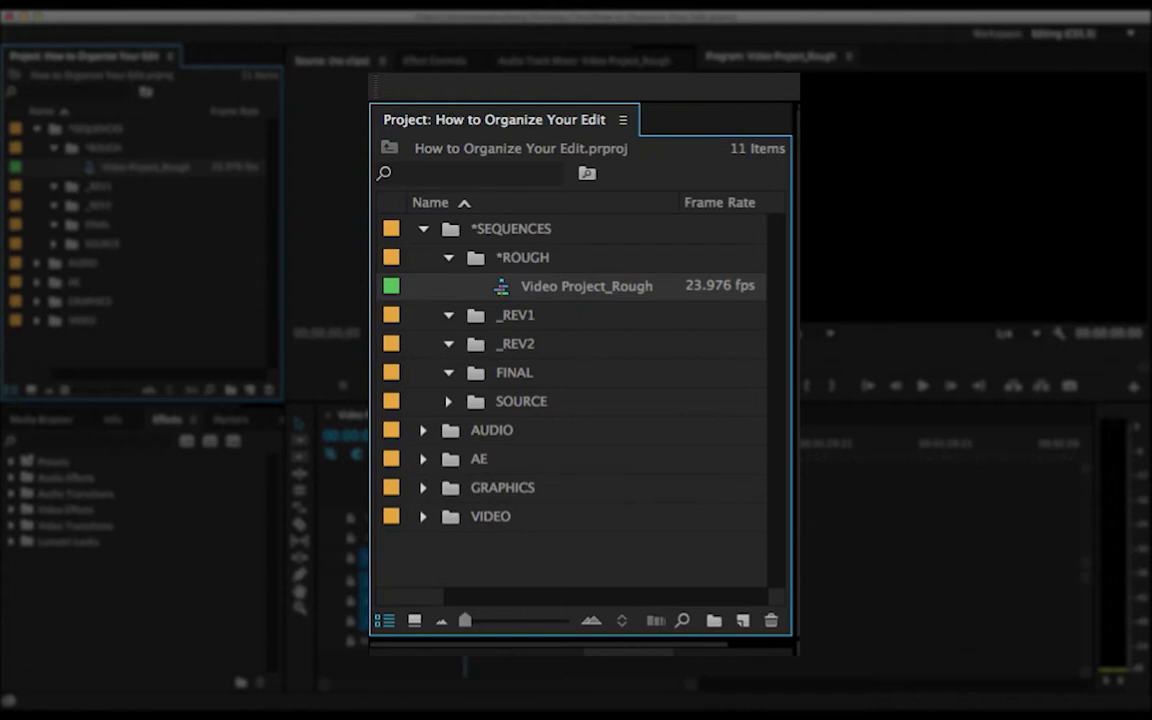
{"action": "key", "text": "Return"}
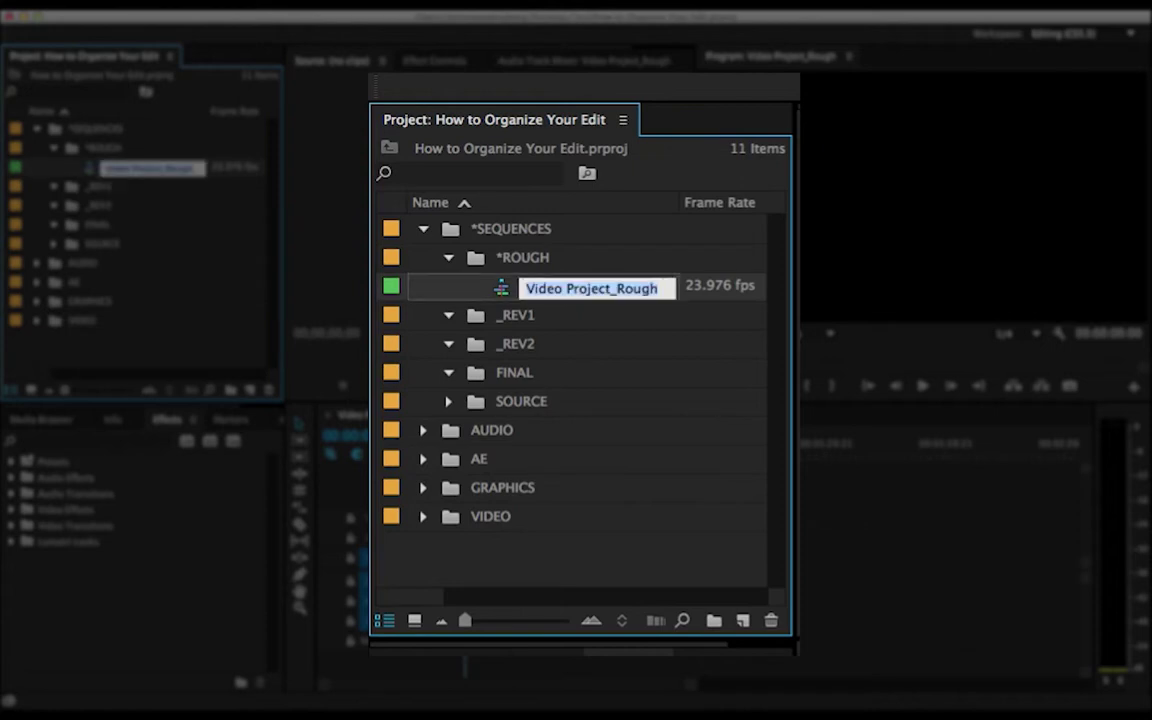
{"action": "key", "text": "Tab"}
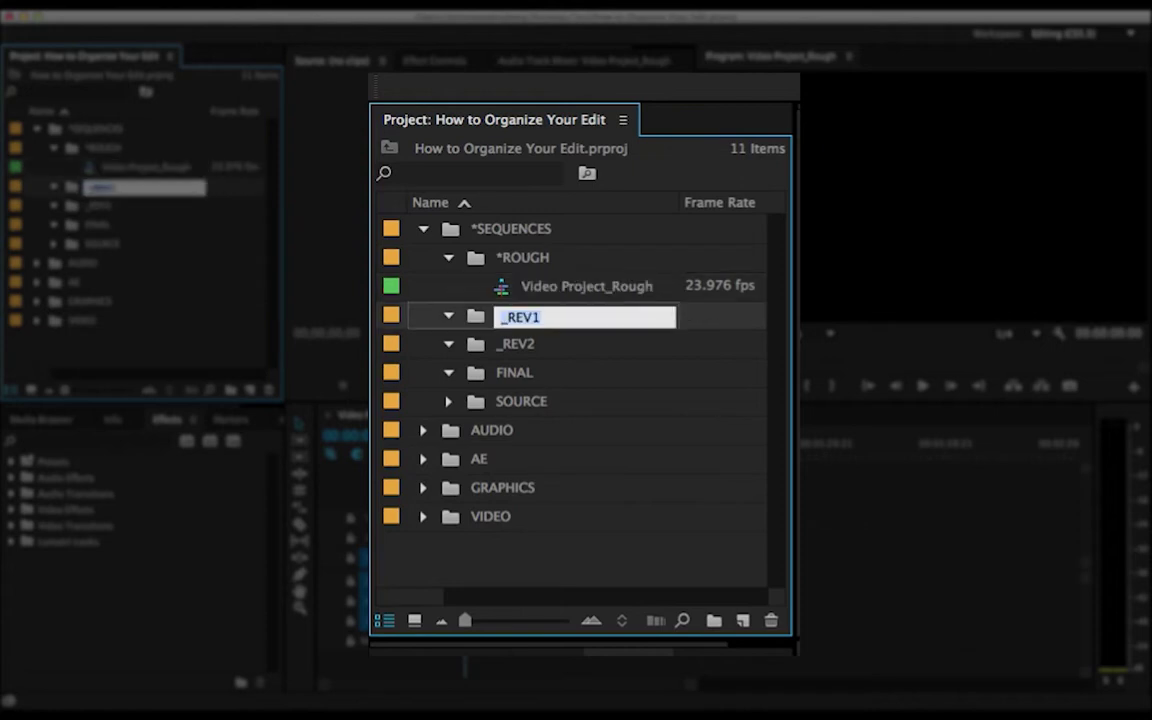
{"action": "left_click", "coordinate": [586, 286]}
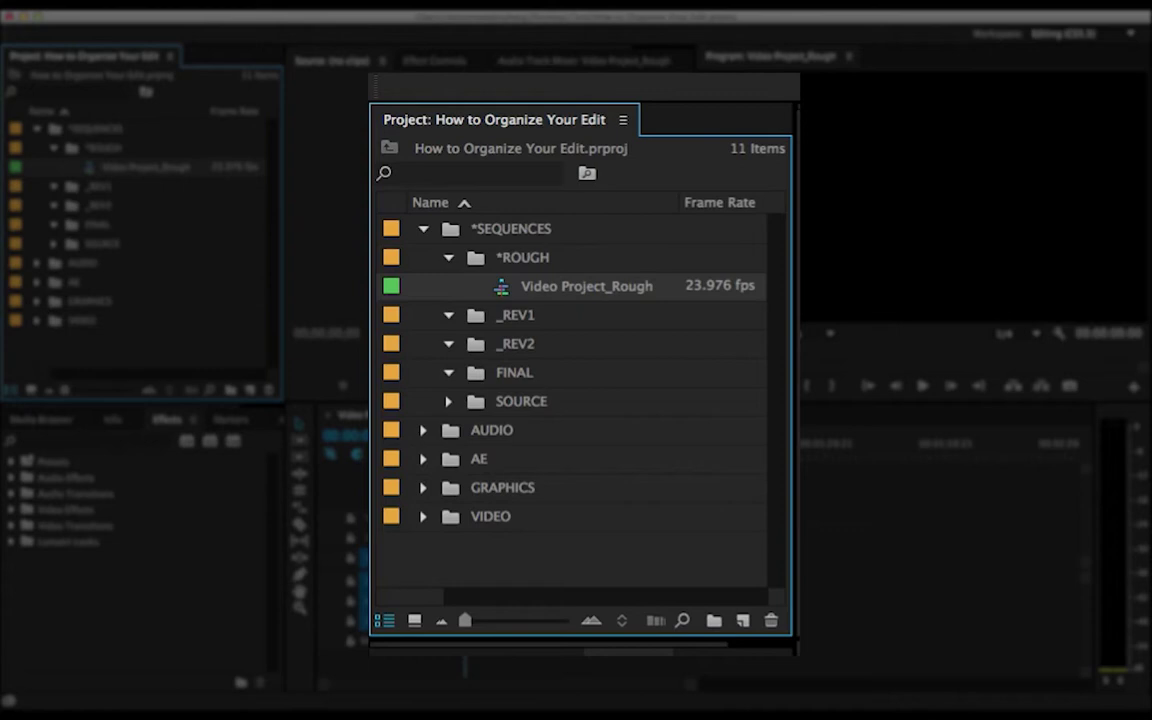
{"action": "left_click", "coordinate": [448, 258]}
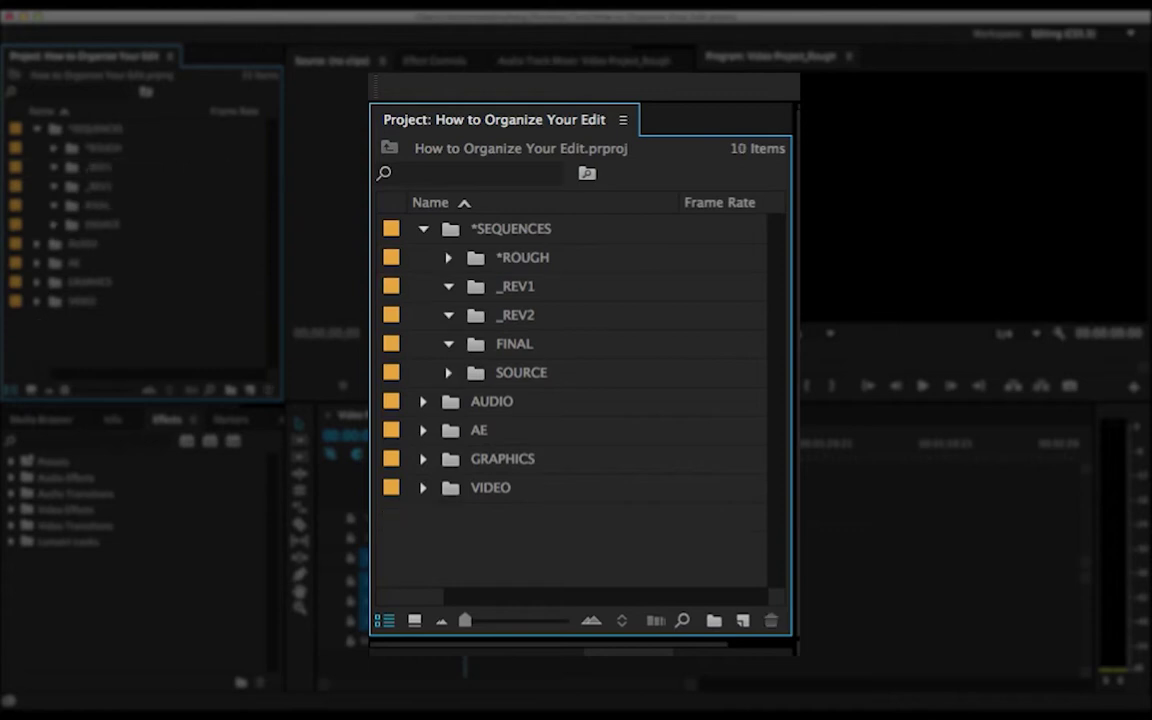
Expand the SOURCE bin inside *SEQUENCES and examine its BROLL SELECTS, COLOR and SYNC sub-bins
{"action": "left_click", "coordinate": [448, 373]}
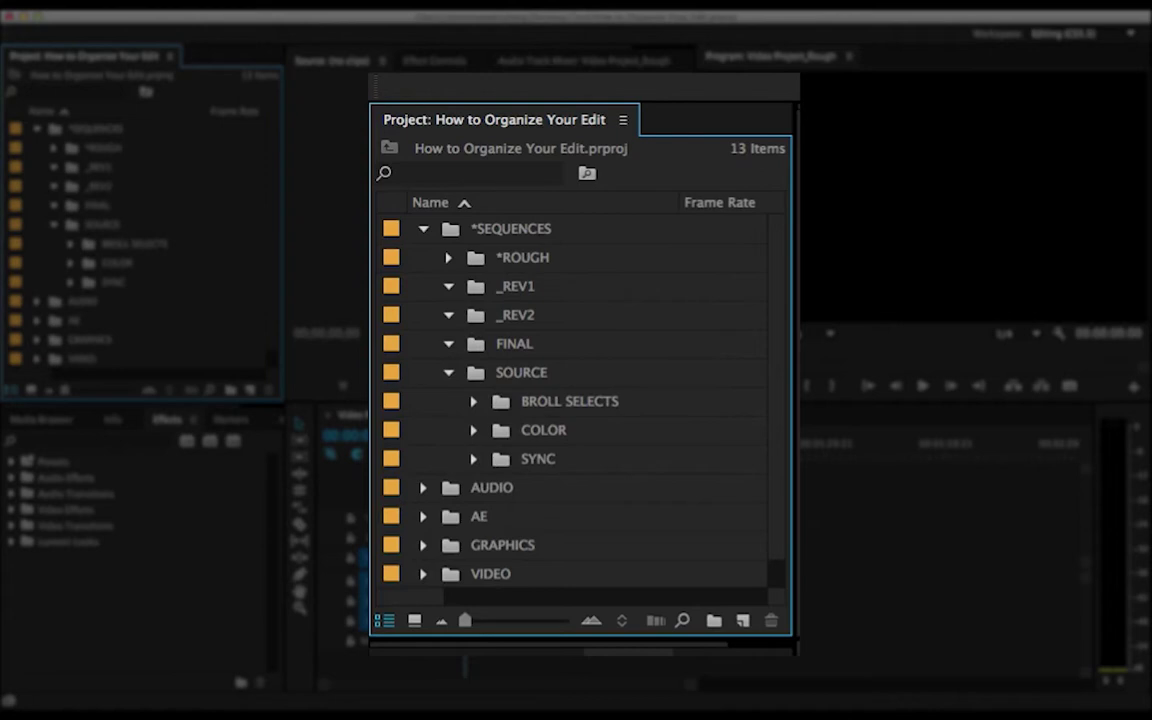
{"action": "left_click", "coordinate": [560, 401]}
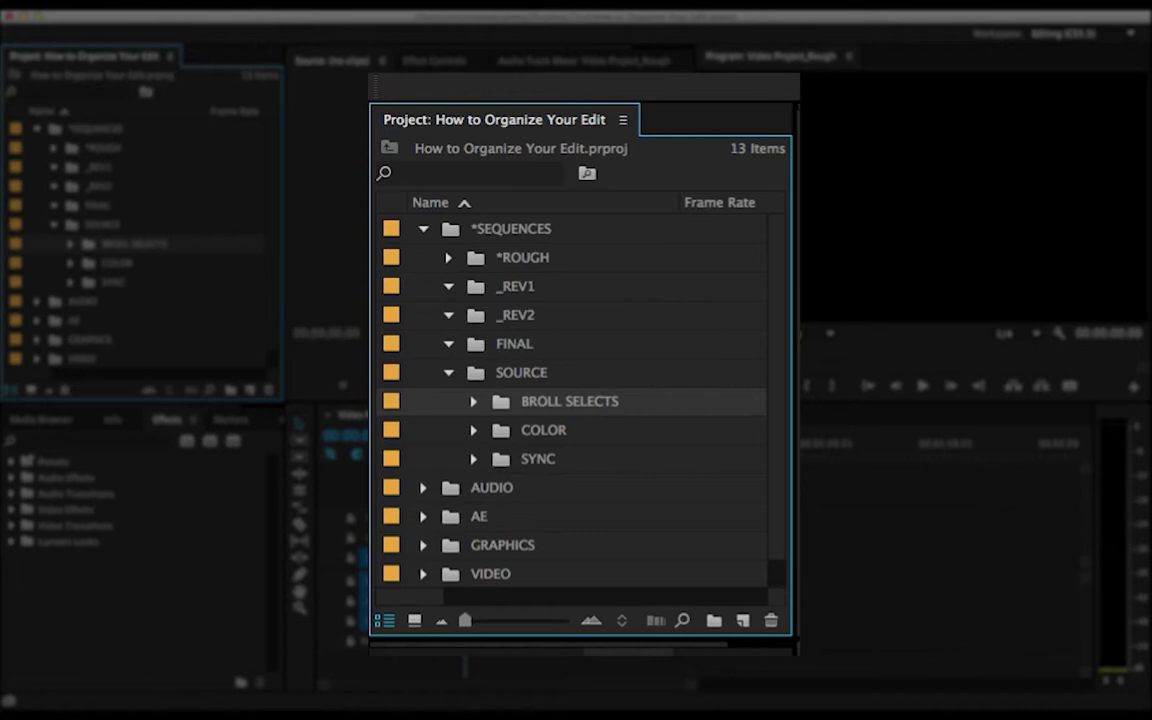
{"action": "left_click", "coordinate": [543, 430]}
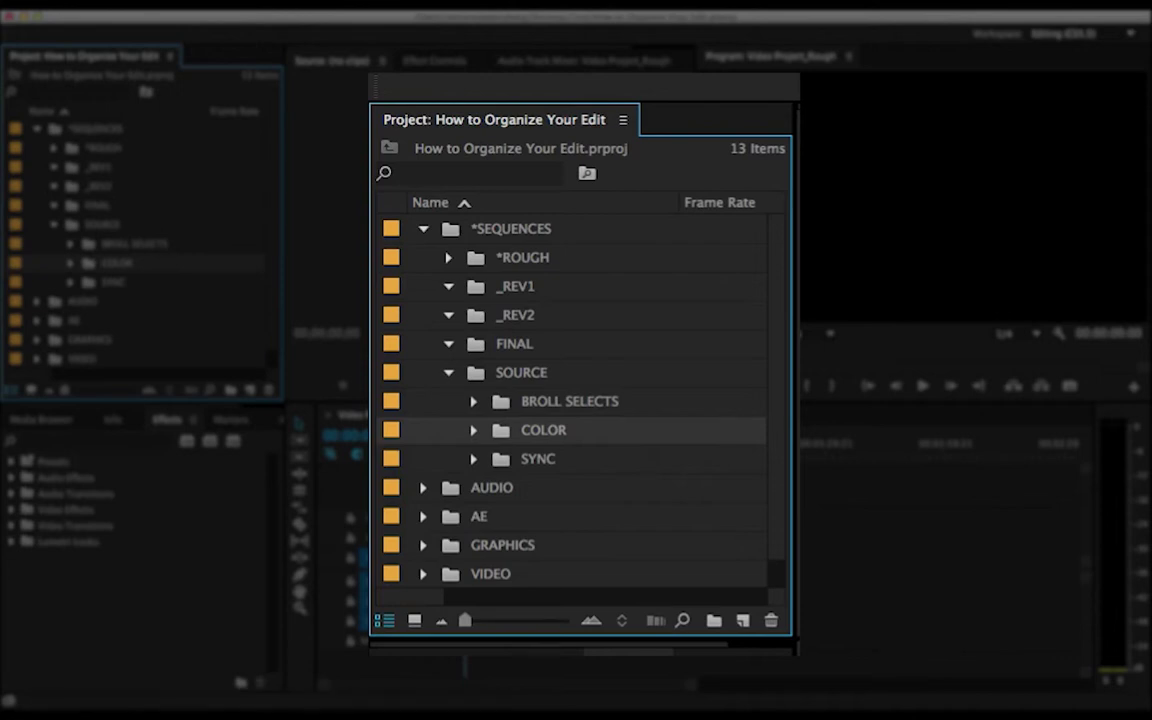
{"action": "left_click", "coordinate": [448, 258]}
{"action": "left_click", "coordinate": [538, 459]}
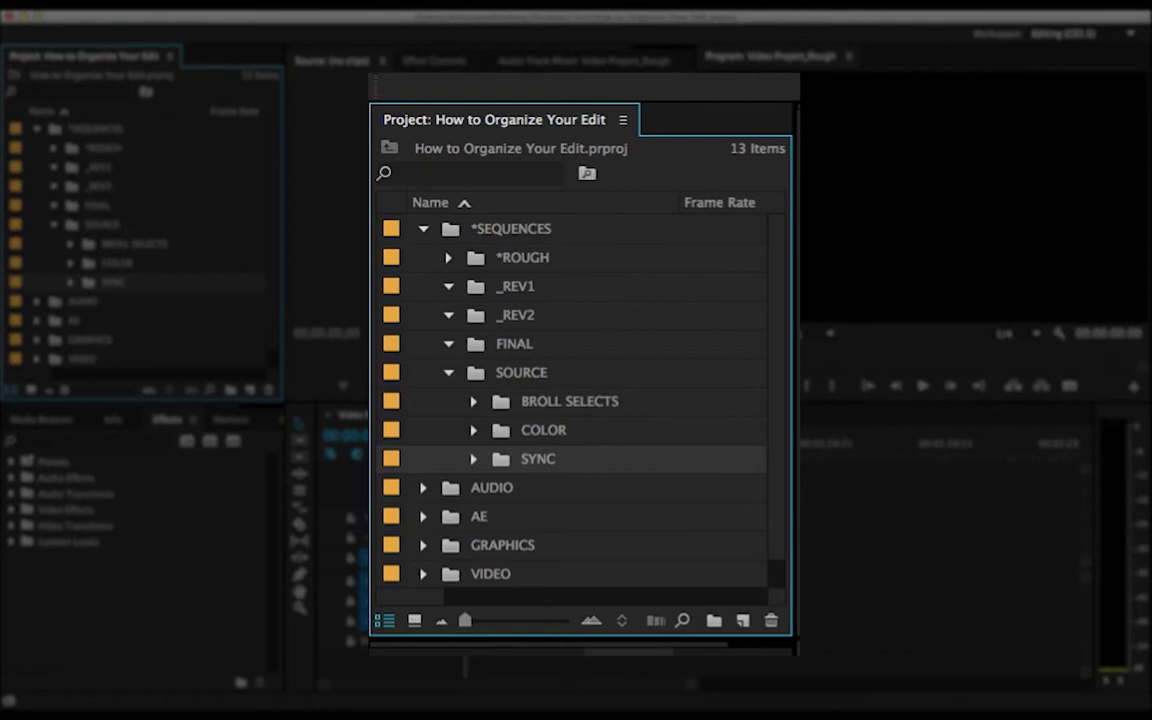
Open the Video Project_Rough sequence from the *ROUGH bin and collapse the bins inside *SEQUENCES
{"action": "key", "text": "super+shift+a"}
{"action": "left_click", "coordinate": [448, 258]}
{"action": "double_click", "coordinate": [502, 287]}
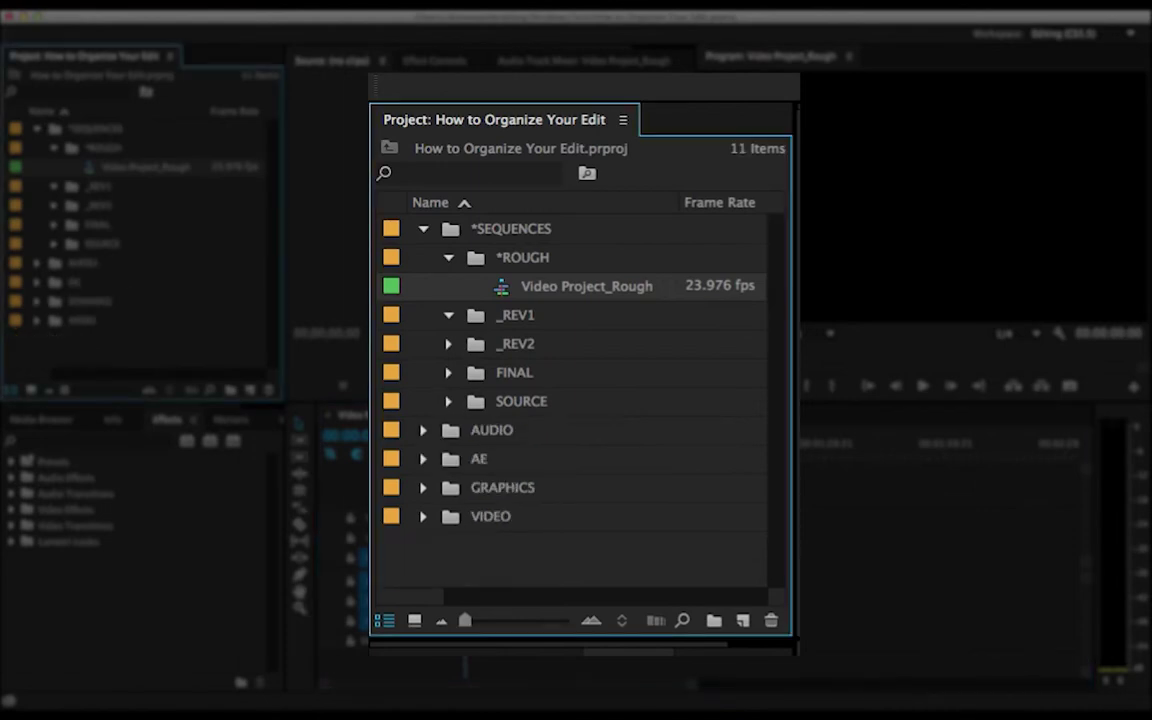
{"action": "left_click", "coordinate": [448, 258]}
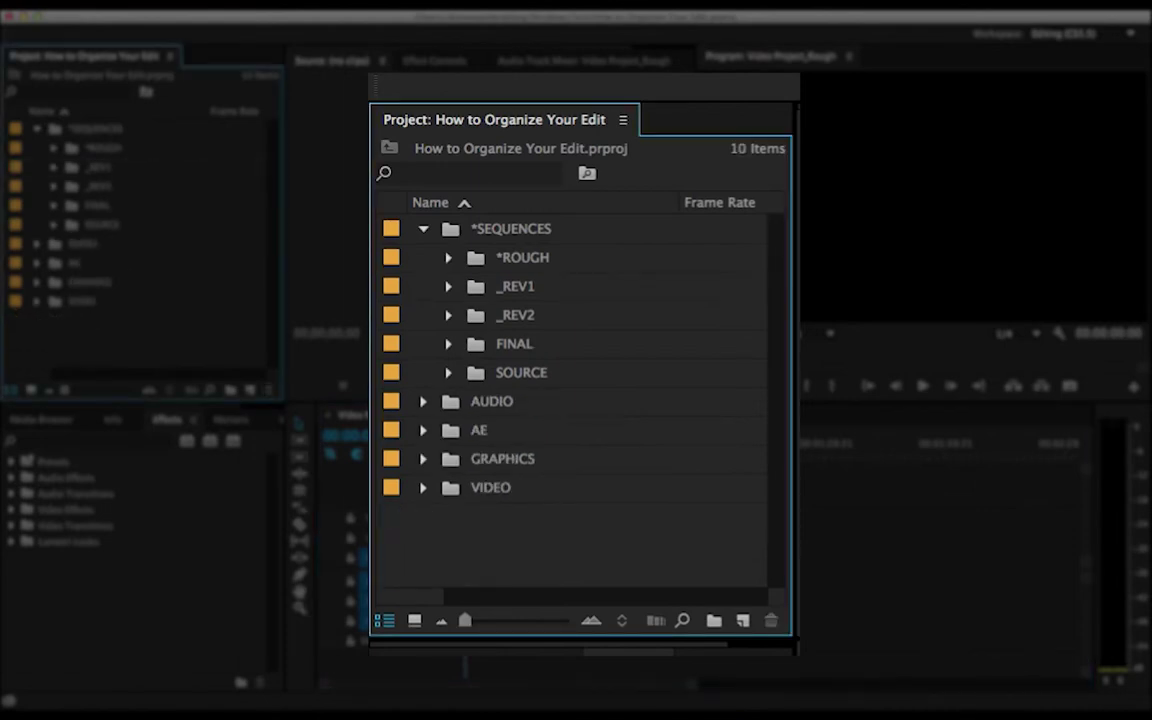
Expand the AUDIO bin and its MUSIC bin, and examine the PURCHASED and PREVIEW sub-bins
{"action": "left_click", "coordinate": [423, 258]}
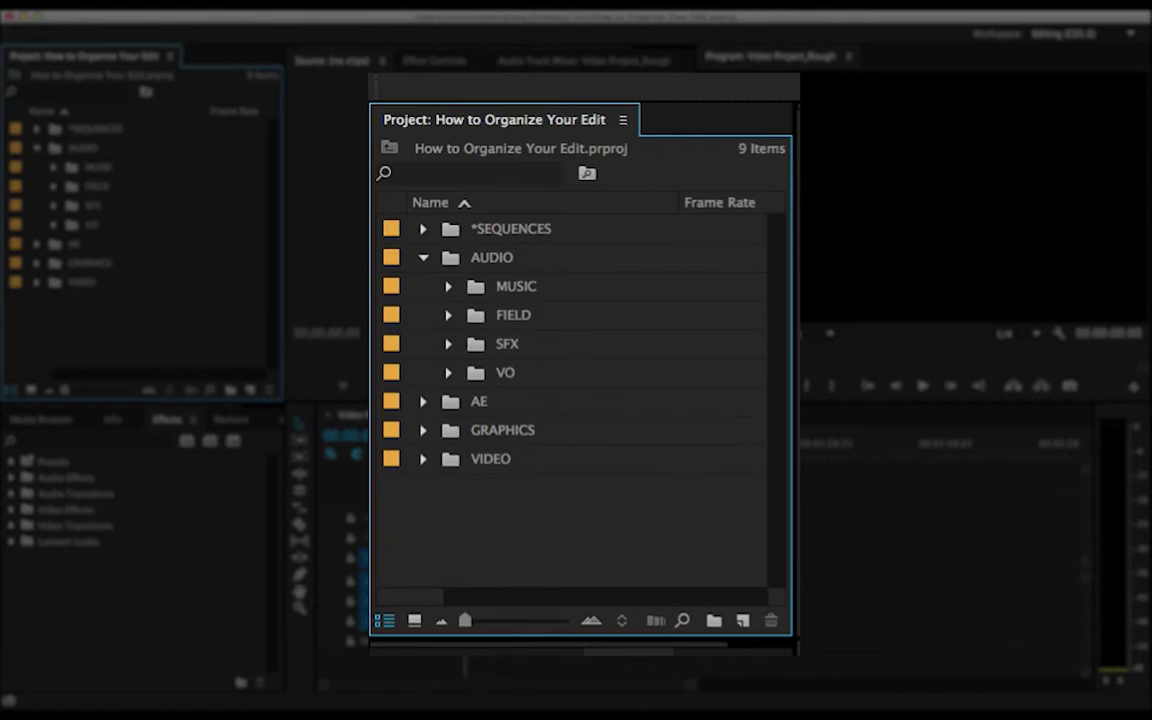
{"action": "left_click", "coordinate": [516, 287]}
{"action": "left_click", "coordinate": [448, 287]}
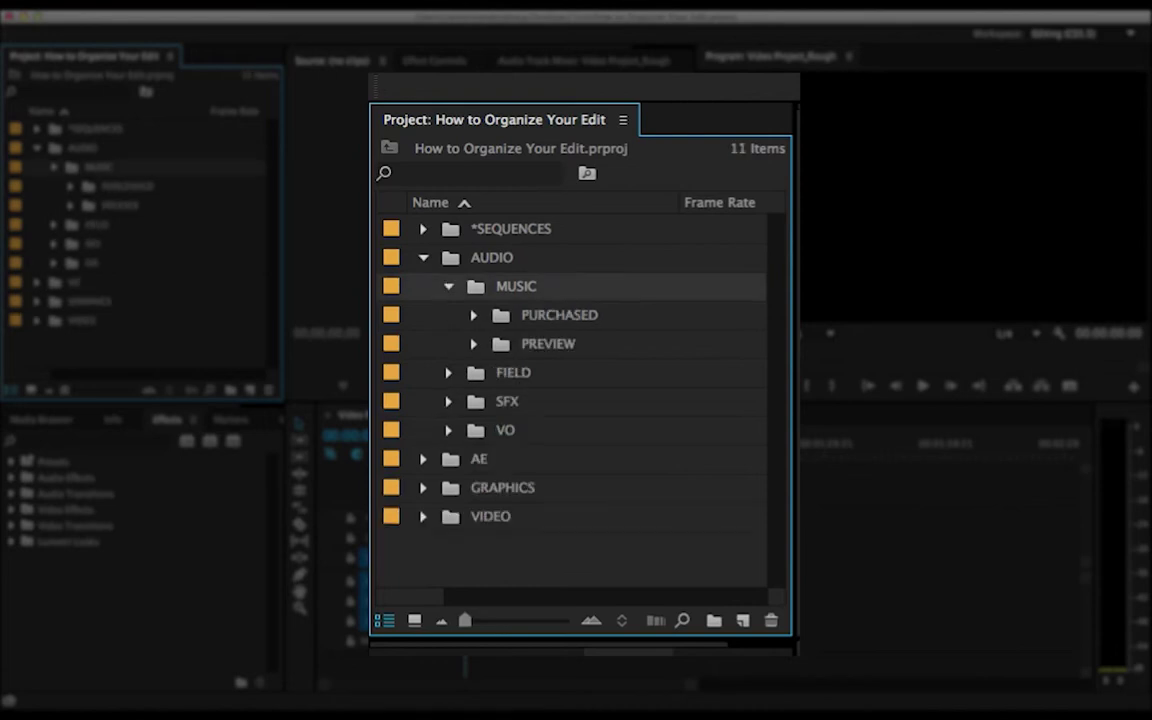
{"action": "left_click", "coordinate": [559, 315]}
{"action": "left_click", "coordinate": [548, 344]}
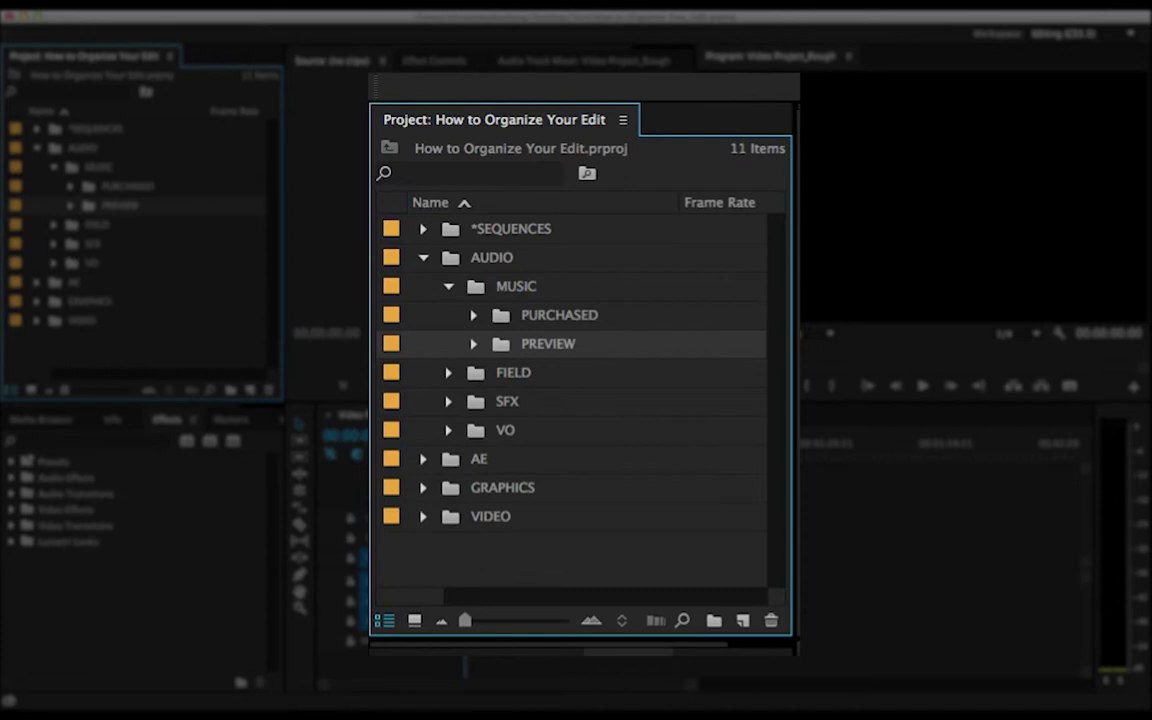
Collapse the MUSIC bin and expand the FIELD bin inside AUDIO
{"action": "left_click", "coordinate": [449, 287]}
{"action": "key", "text": "Down"}
{"action": "key", "text": "Right"}
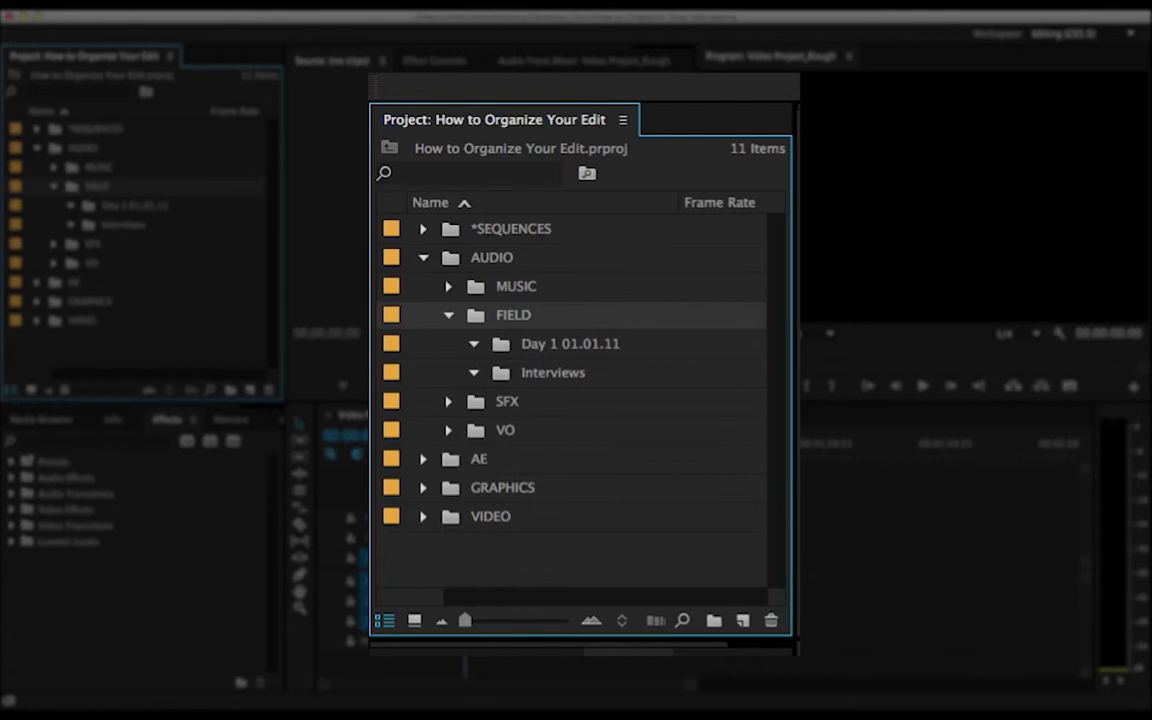
Create a bin inside the Interviews bin of FIELD, named with the interviewee's first name followed by "Interview"
{"action": "left_click", "coordinate": [553, 373]}
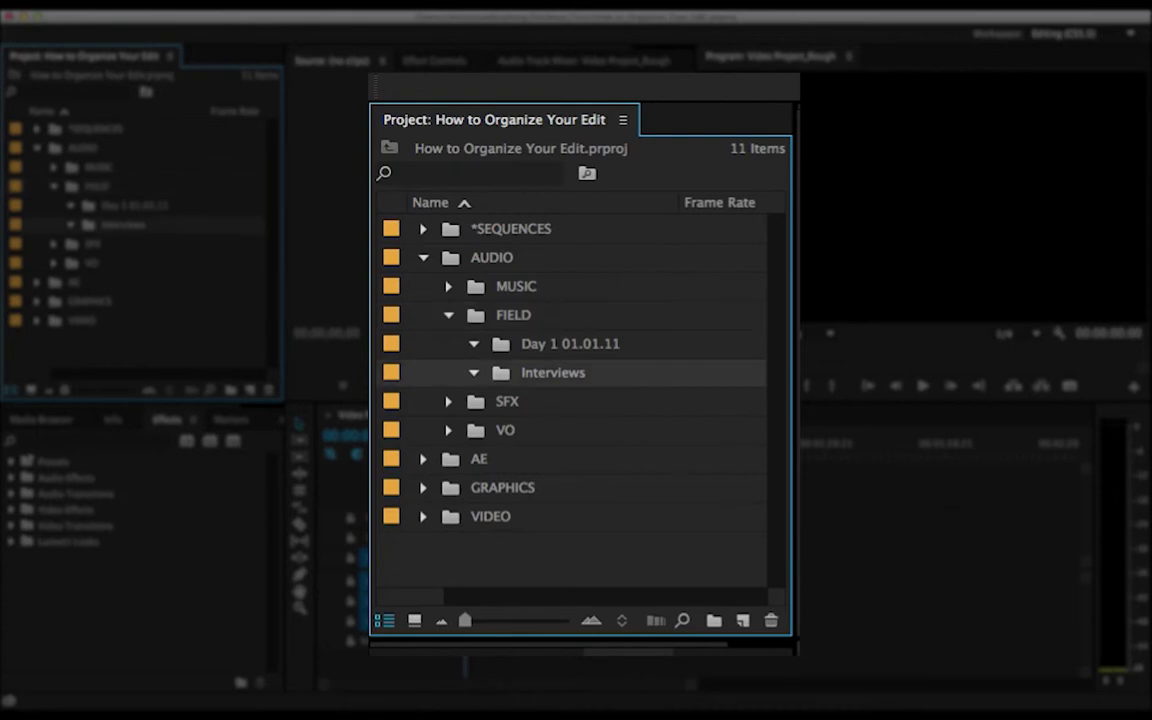
{"action": "key", "text": "super+slash"}
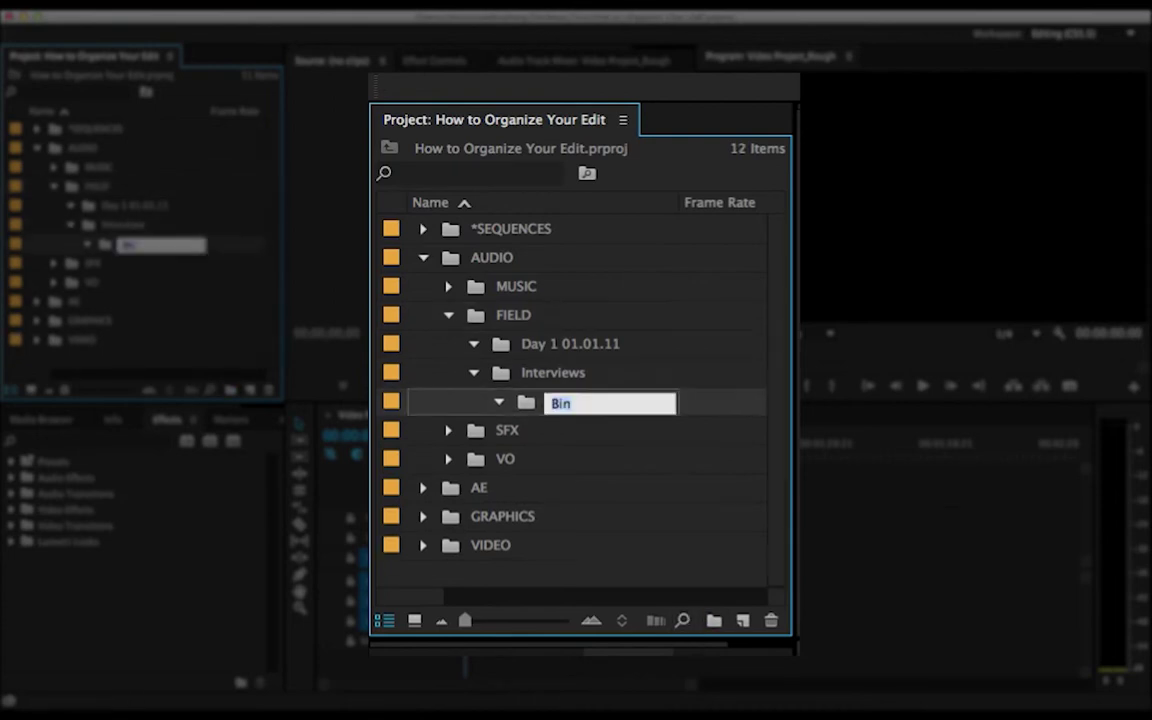
{"action": "type", "text": "Stacy Intervie"}
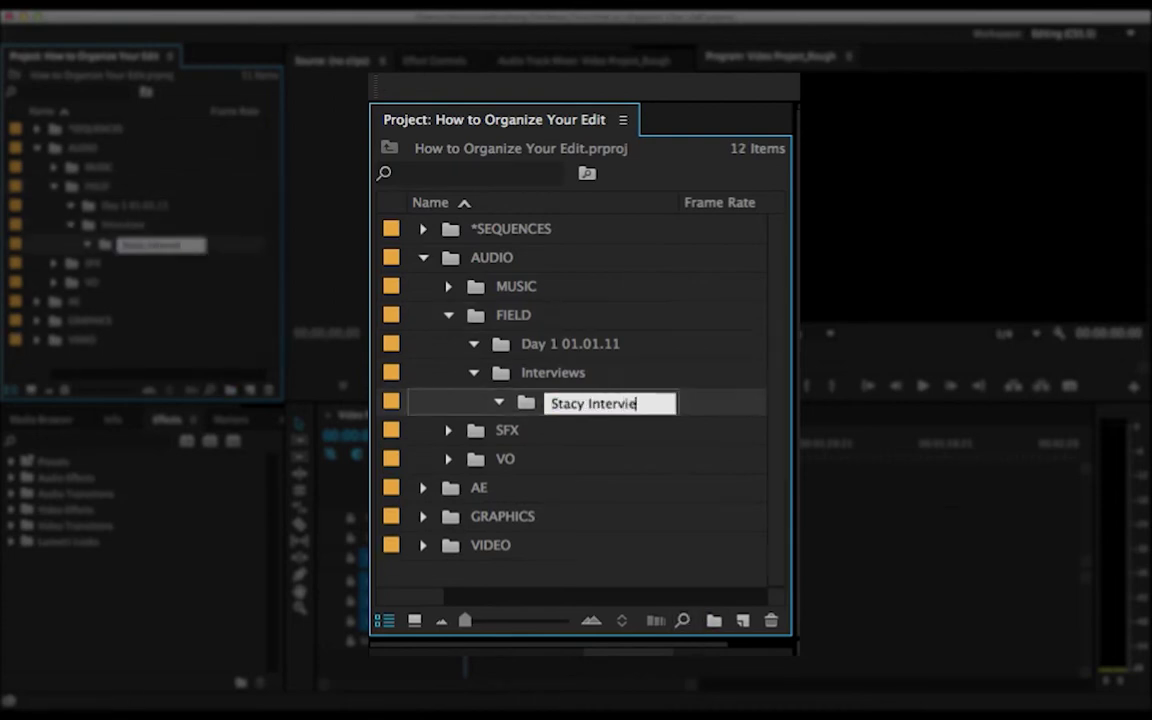
{"action": "type", "text": "w"}
{"action": "key", "text": "Tab"}
{"action": "left_click", "coordinate": [553, 373]}
{"action": "left_click", "coordinate": [593, 401]}
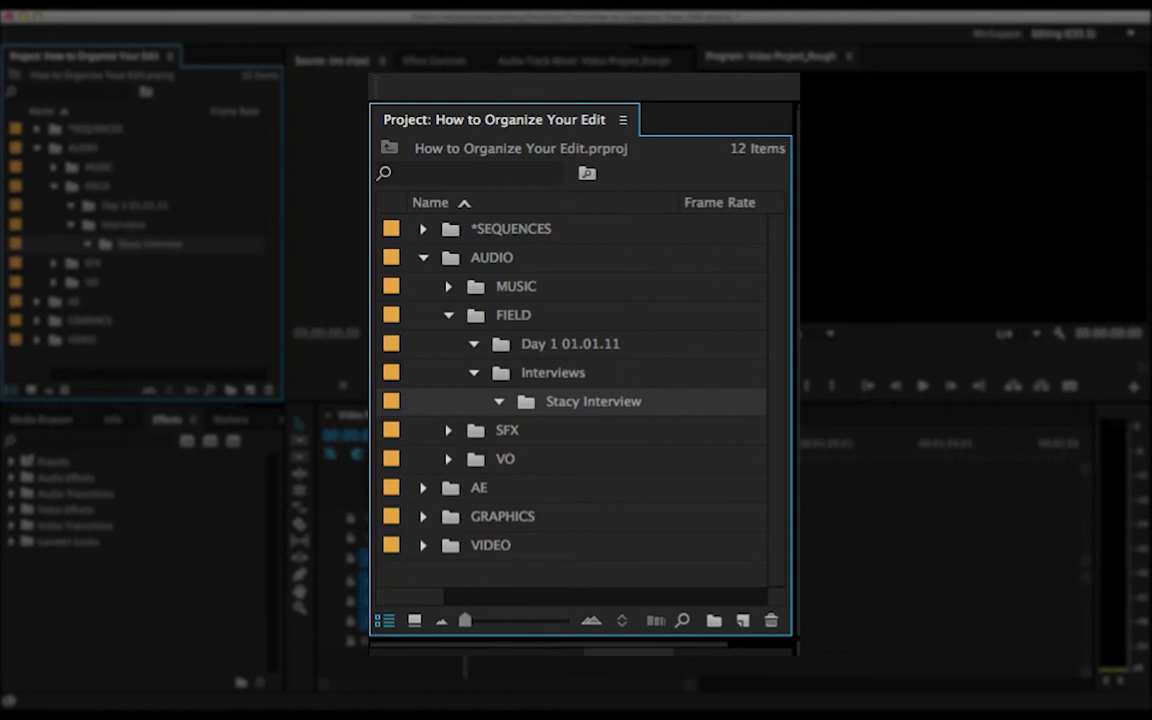
Delete the interviewee's bin from the Interviews bin
{"action": "key", "text": "Up"}
{"action": "key", "text": "Up"}
{"action": "key", "text": "Up"}
{"action": "key", "text": "Down"}
{"action": "key", "text": "Down"}
{"action": "key", "text": "Down"}
{"action": "key", "text": "Delete"}
Inspect the day-and-date naming of the Day 1 01.01.11 bin, and collapse it and the FIELD bin
{"action": "left_click", "coordinate": [570, 344]}
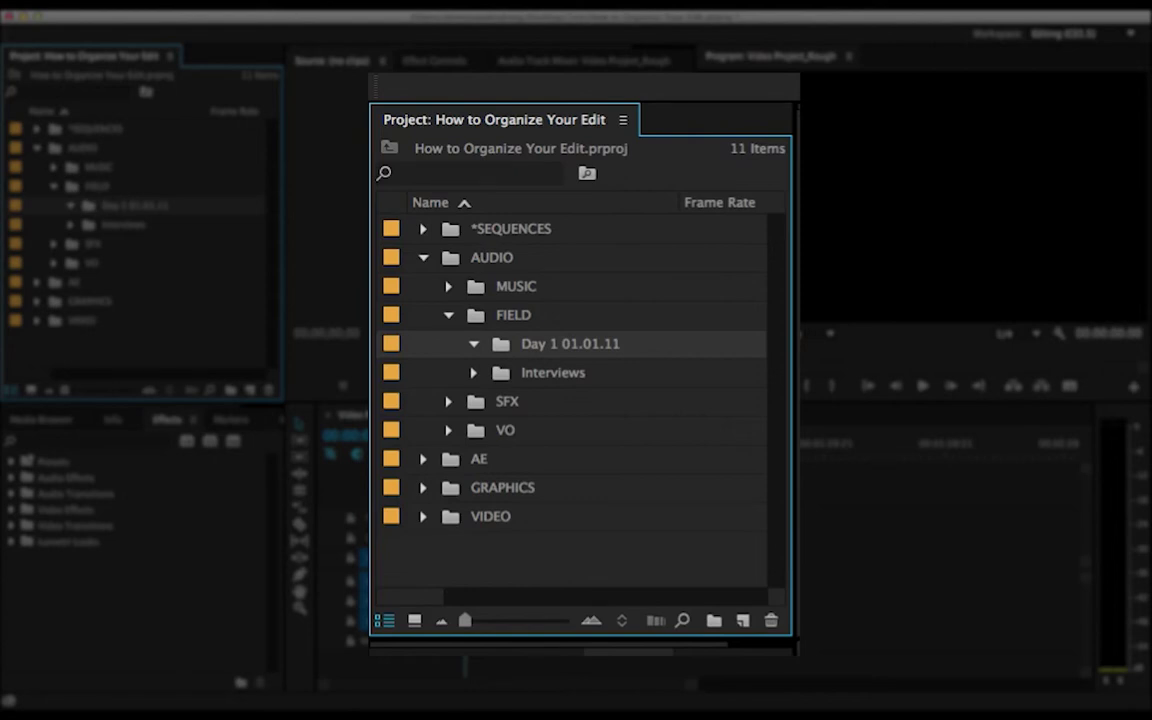
{"action": "key", "text": "Left"}
{"action": "key", "text": "Right"}
{"action": "key", "text": "Return"}
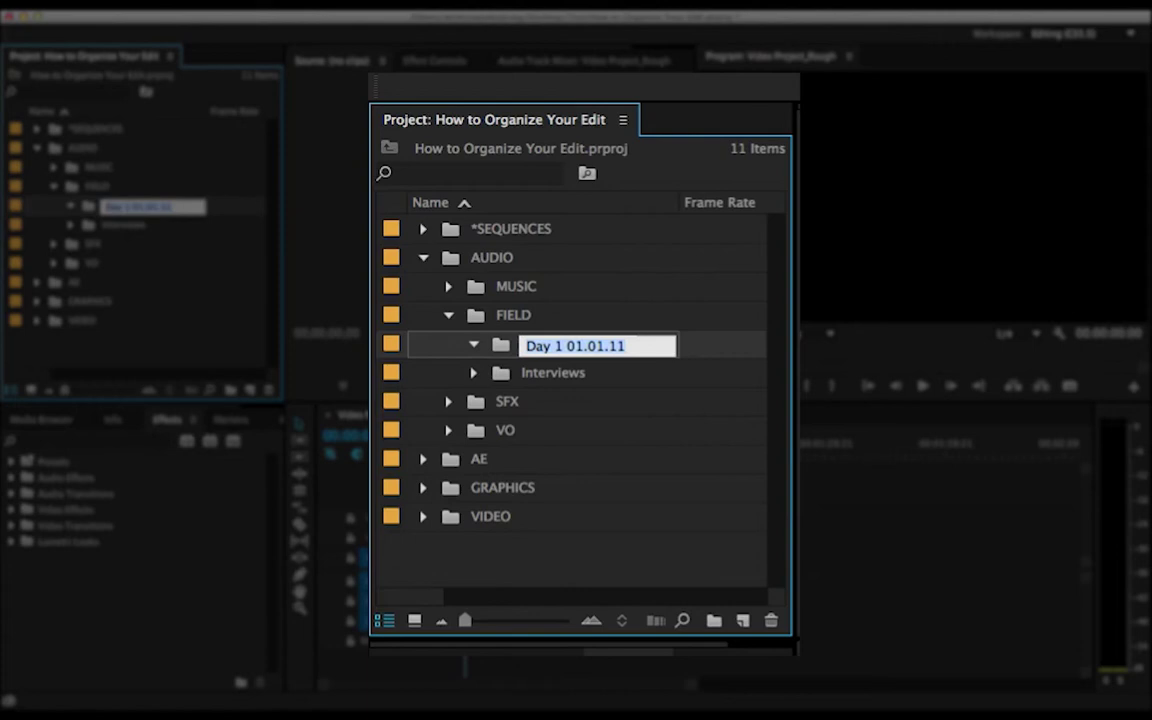
{"action": "key", "text": "Return"}
{"action": "key", "text": "Left"}
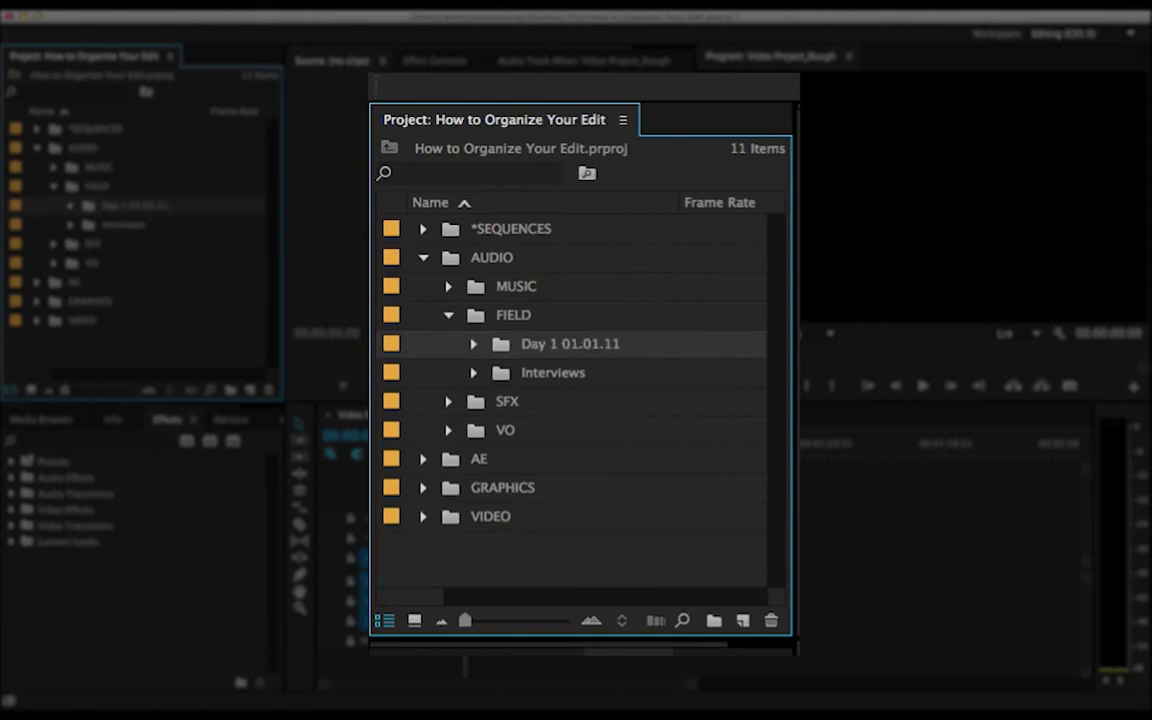
{"action": "key", "text": "Left"}
{"action": "key", "text": "Left"}
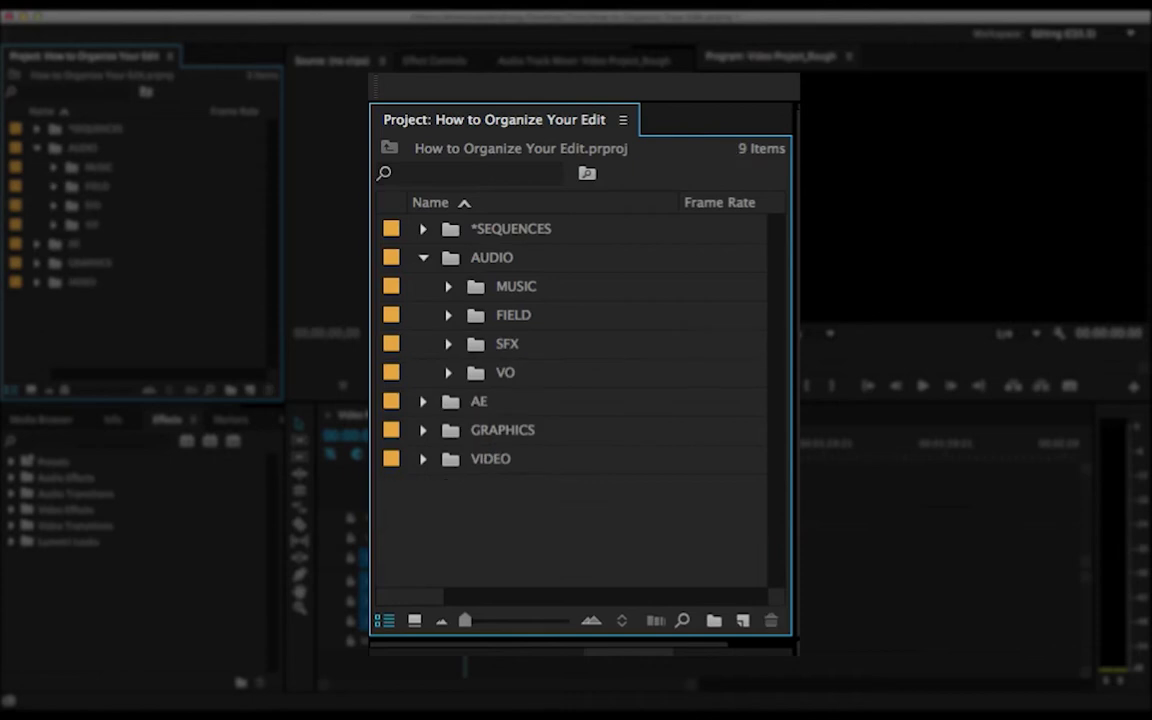
Check the contents of the SFX bin inside AUDIO and leave it collapsed
{"action": "left_click", "coordinate": [448, 344]}
{"action": "key", "text": "Left"}
{"action": "left_click", "coordinate": [507, 344]}
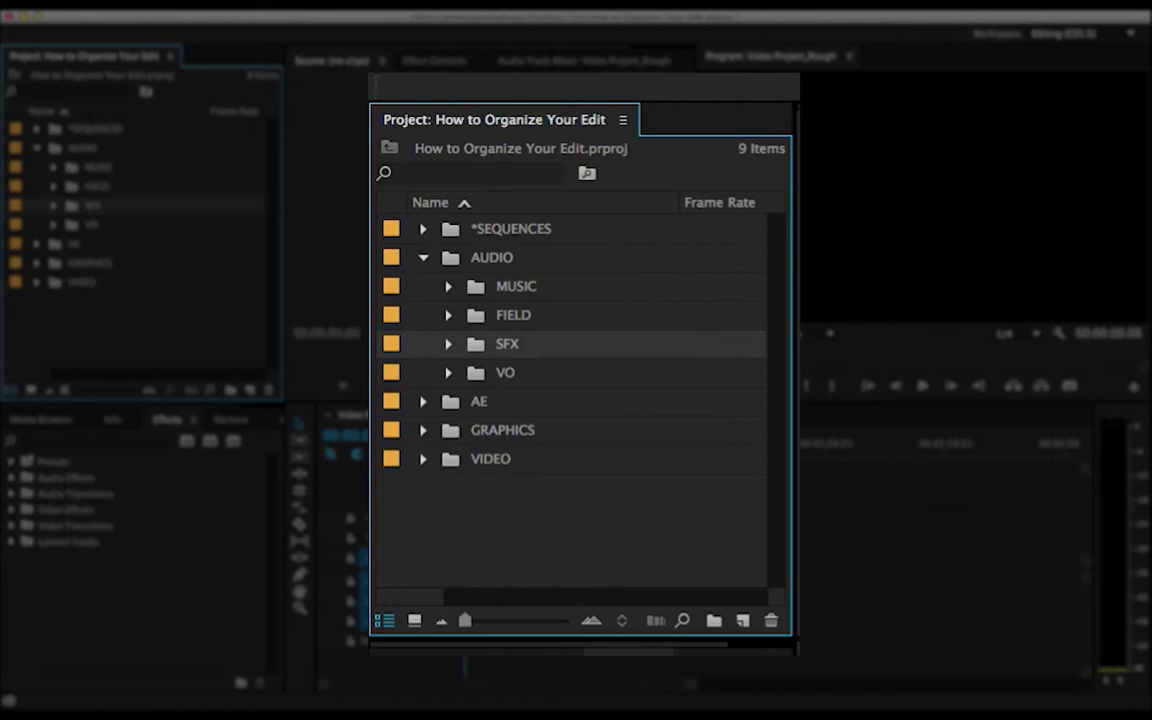
Expand the VO bin and go through its SCRATCH, ROUGH, REV1 and FINAL bins
{"action": "left_click", "coordinate": [506, 373]}
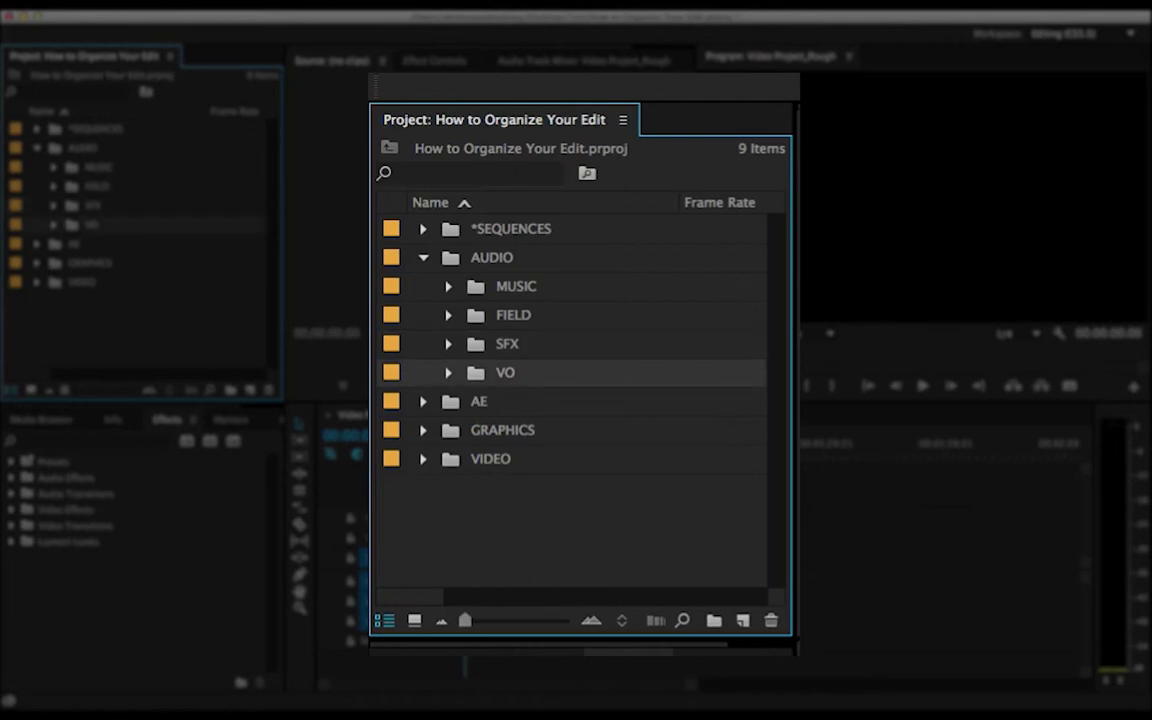
{"action": "key", "text": "Right"}
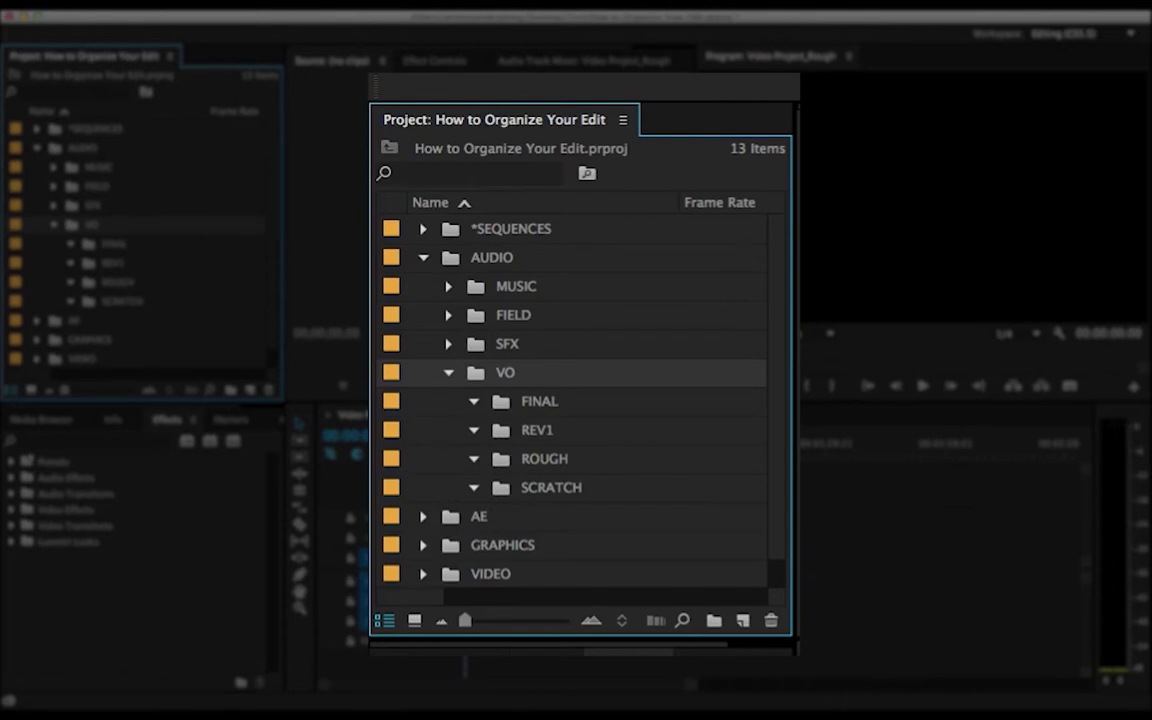
{"action": "left_click", "coordinate": [551, 488]}
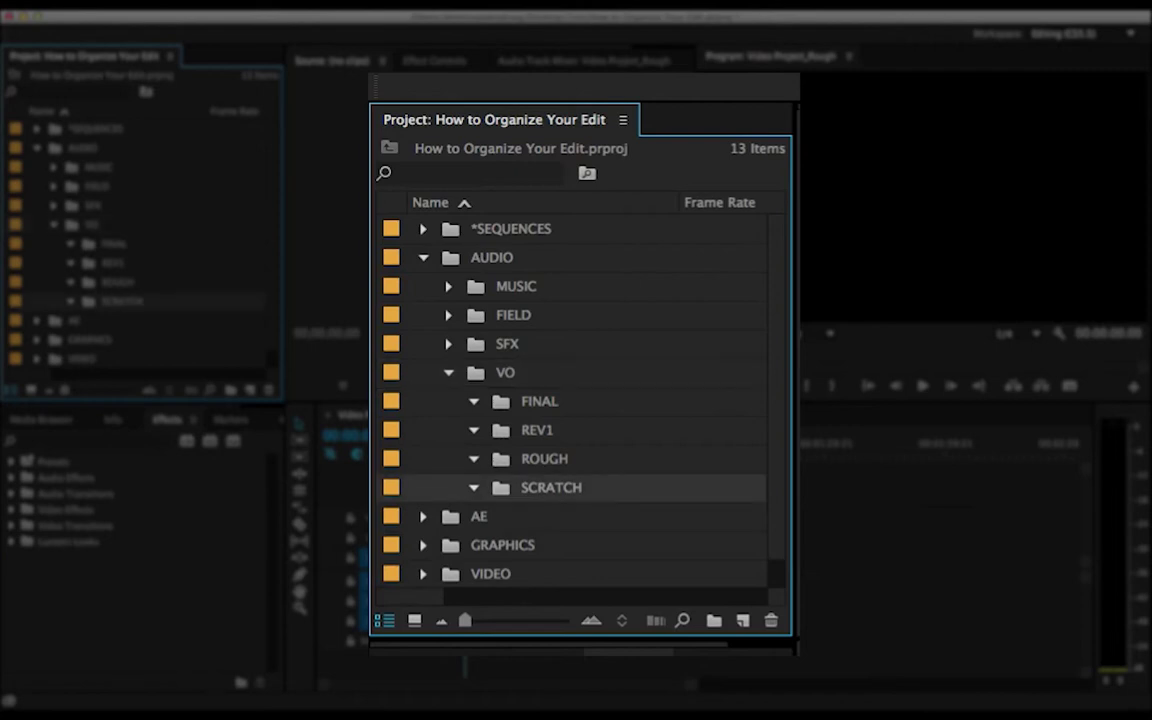
{"action": "left_click", "coordinate": [544, 459]}
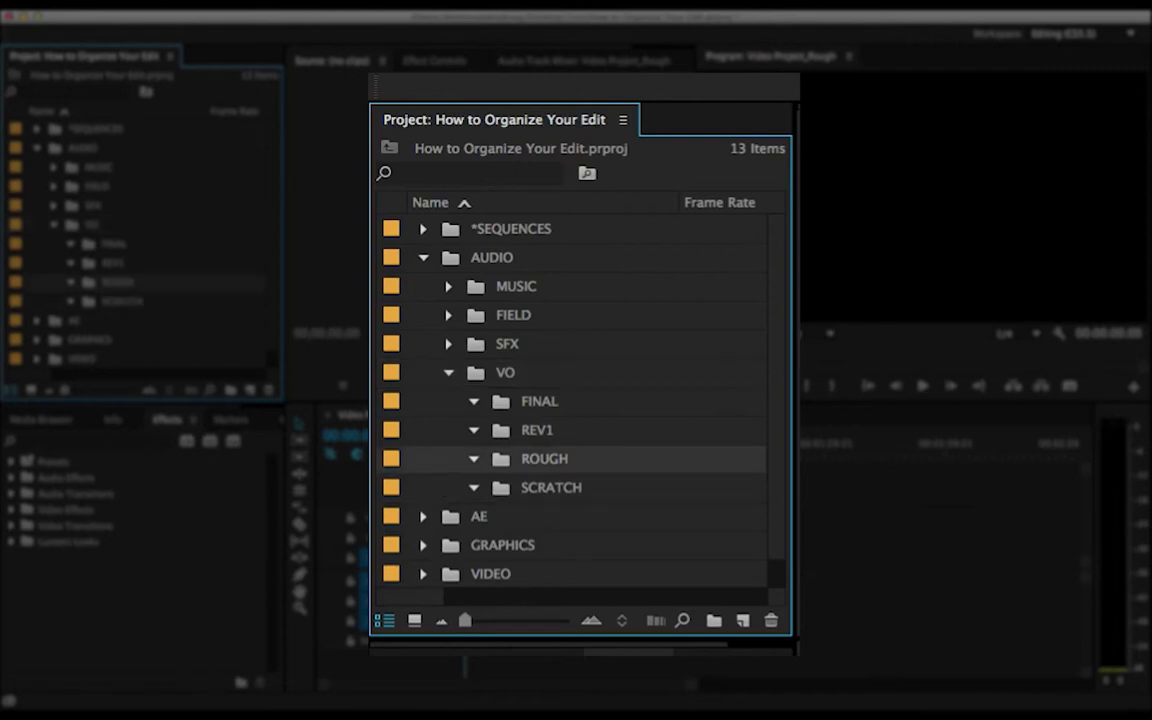
{"action": "left_click", "coordinate": [537, 430]}
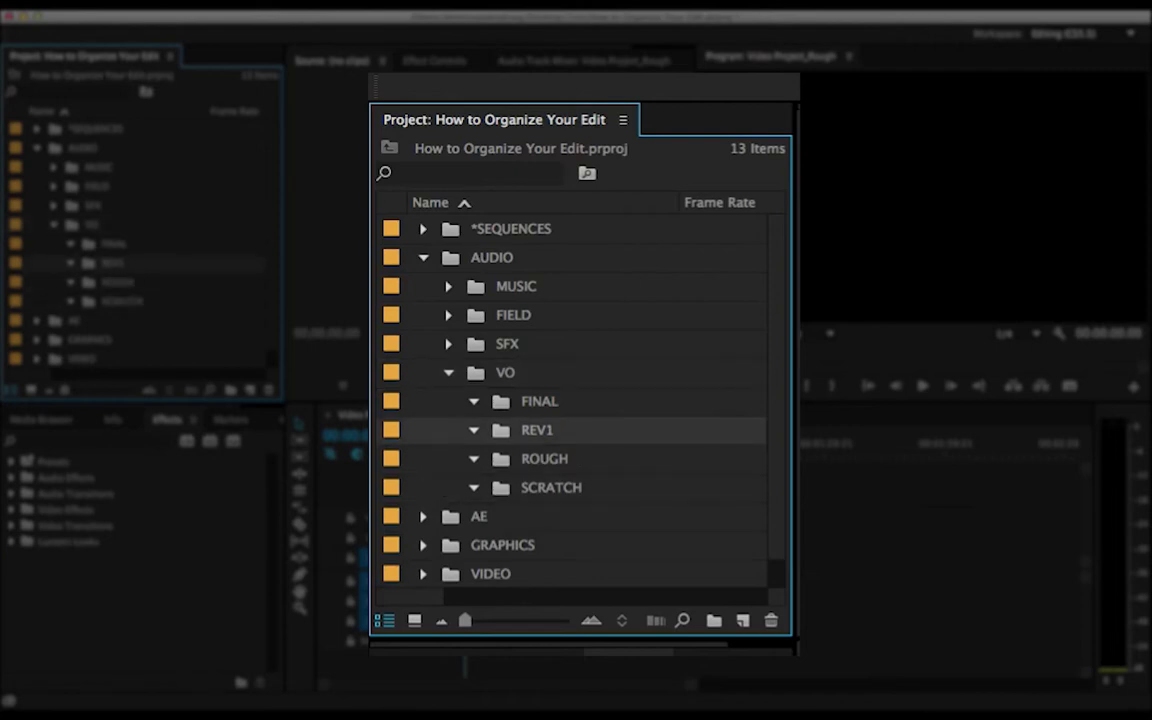
{"action": "left_click", "coordinate": [110, 243]}
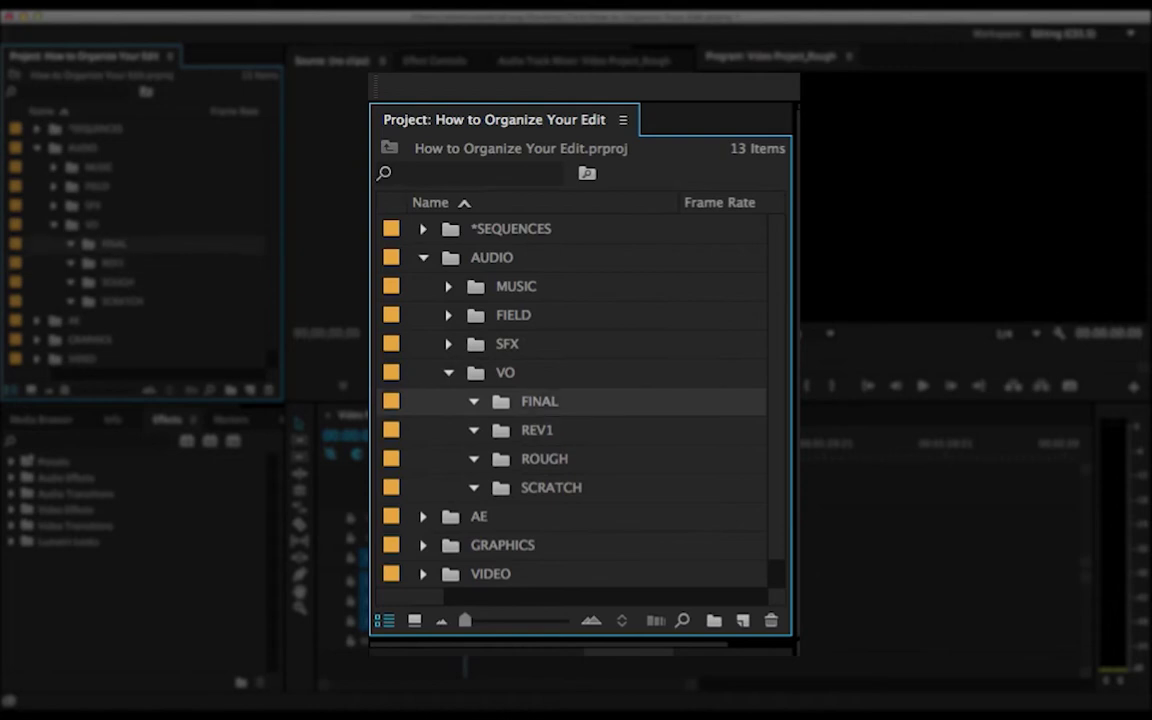
Collapse the four version bins inside VO, the VO bin itself and the AUDIO bin
{"action": "left_click", "coordinate": [474, 401]}
{"action": "left_click", "coordinate": [474, 430]}
{"action": "left_click", "coordinate": [474, 459]}
{"action": "left_click", "coordinate": [474, 488]}
{"action": "left_click", "coordinate": [448, 373]}
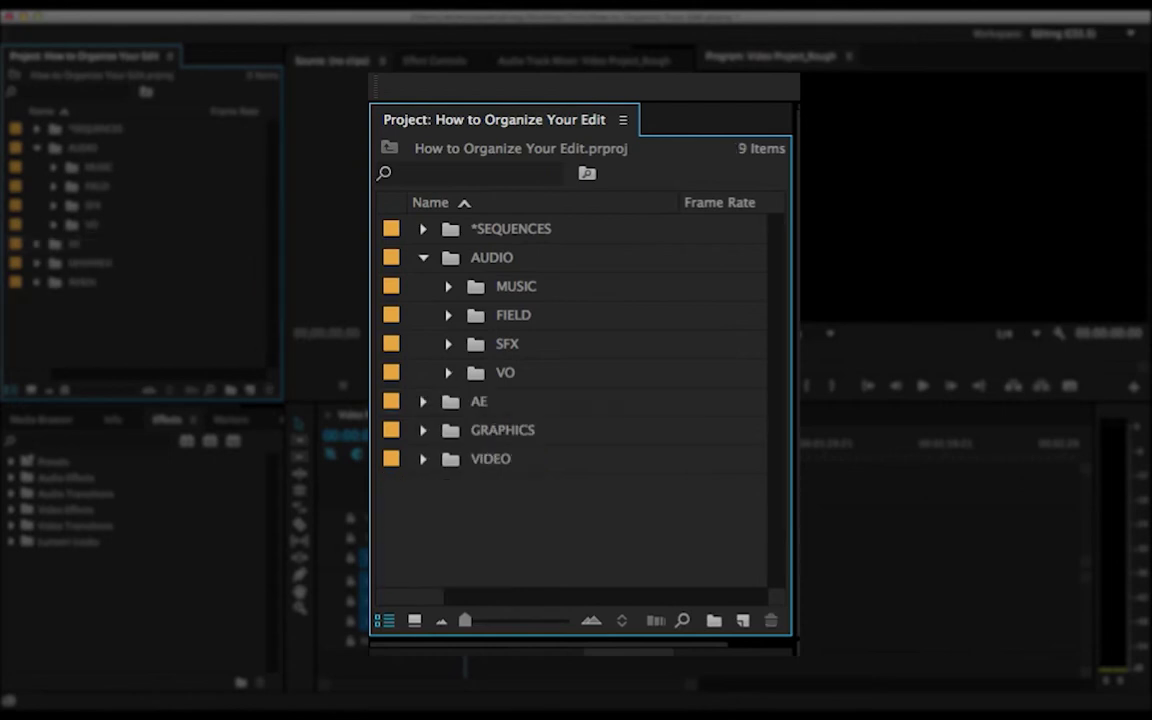
{"action": "left_click", "coordinate": [423, 258]}
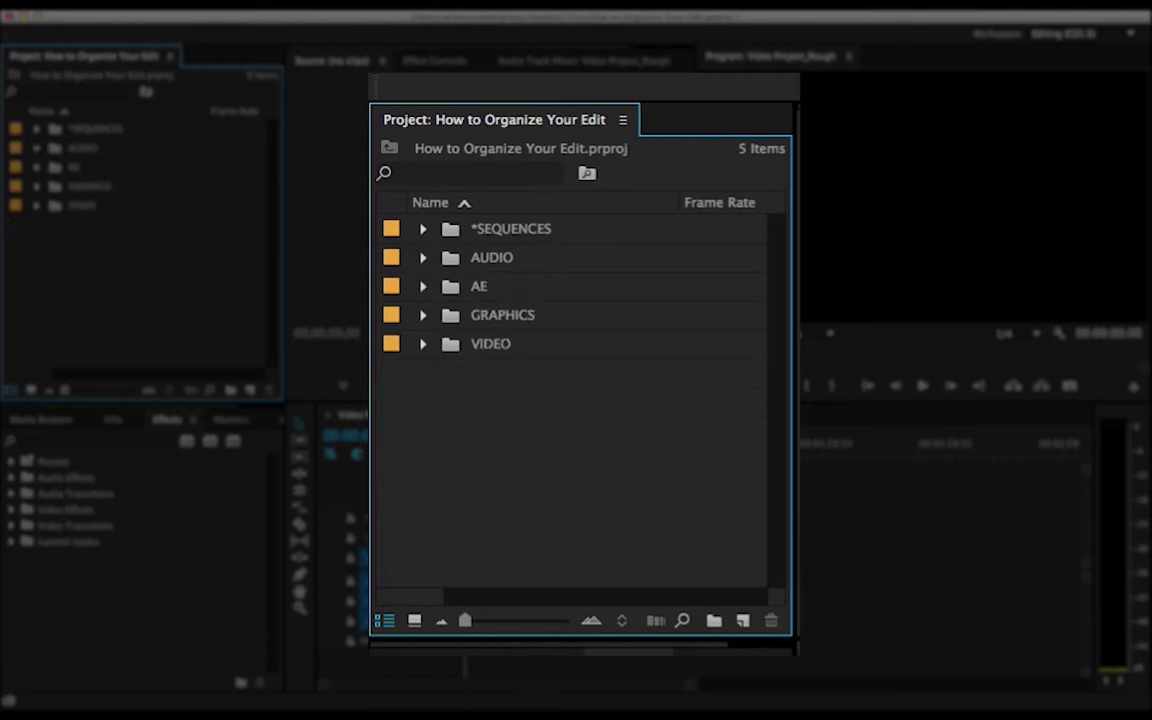
Look inside the AE bin and collapse it, and expand the GRAPHICS bin
{"action": "left_click", "coordinate": [36, 166]}
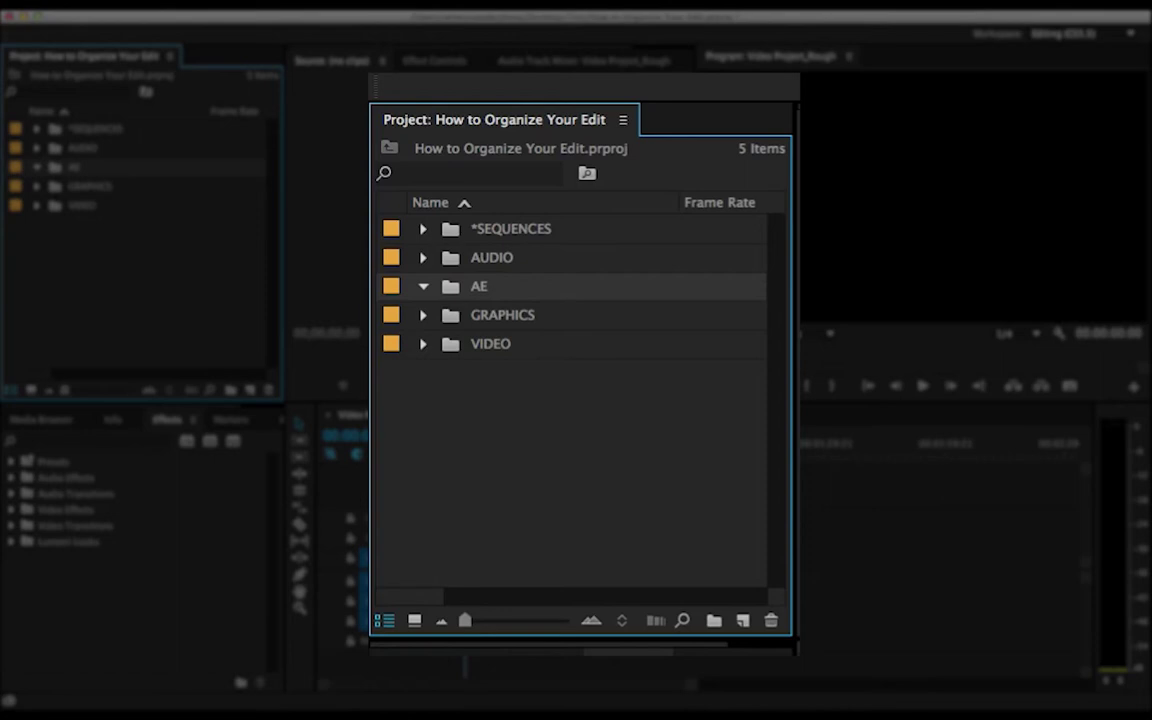
{"action": "key", "text": "Left"}
{"action": "key", "text": "Down"}
{"action": "key", "text": "Right"}
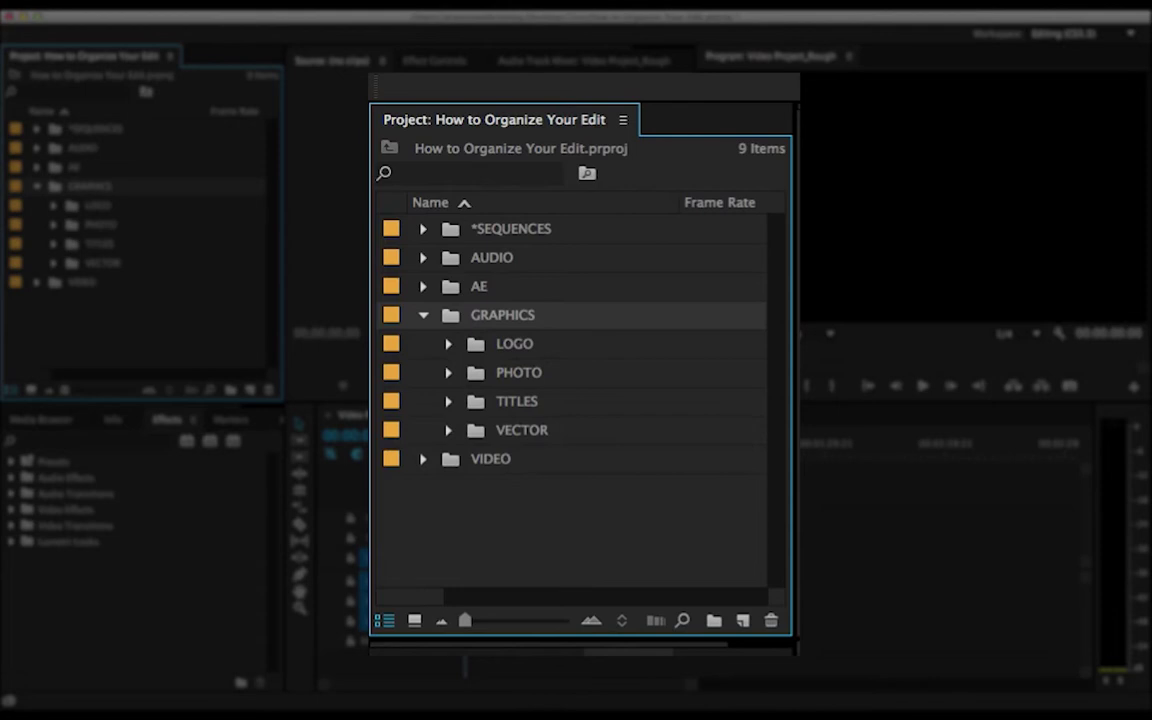
Go through the LOGO, PHOTO, TITLES and VECTOR bins inside GRAPHICS, ending on LOGO
{"action": "key", "text": "Down"}
{"action": "key", "text": "Down"}
{"action": "key", "text": "Down"}
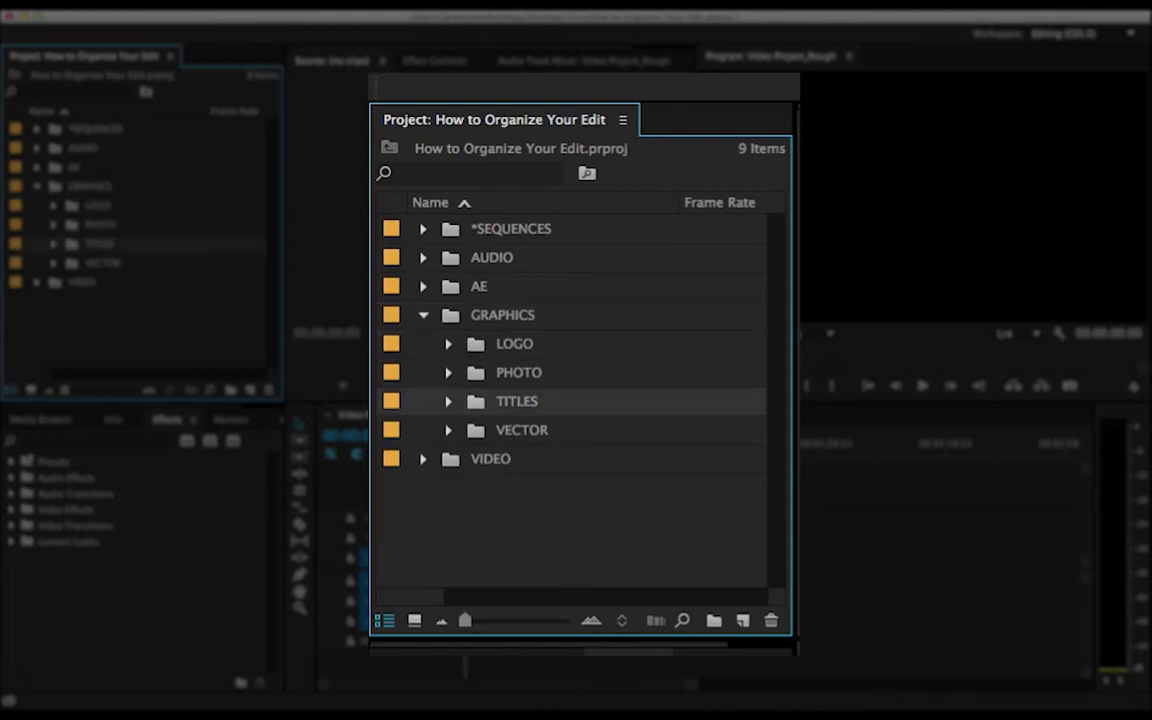
{"action": "key", "text": "Down"}
{"action": "left_click", "coordinate": [514, 344]}
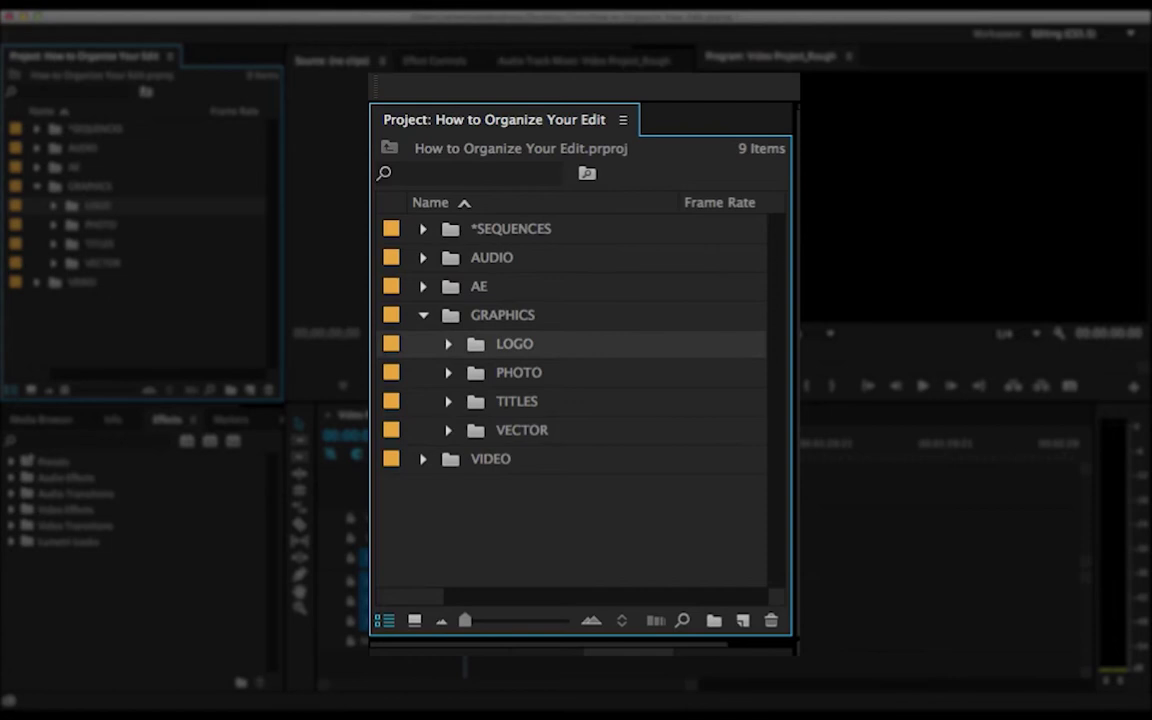
Expand the PHOTO bin inside GRAPHICS and examine its WEB bin
{"action": "key", "text": "Down"}
{"action": "key", "text": "Right"}
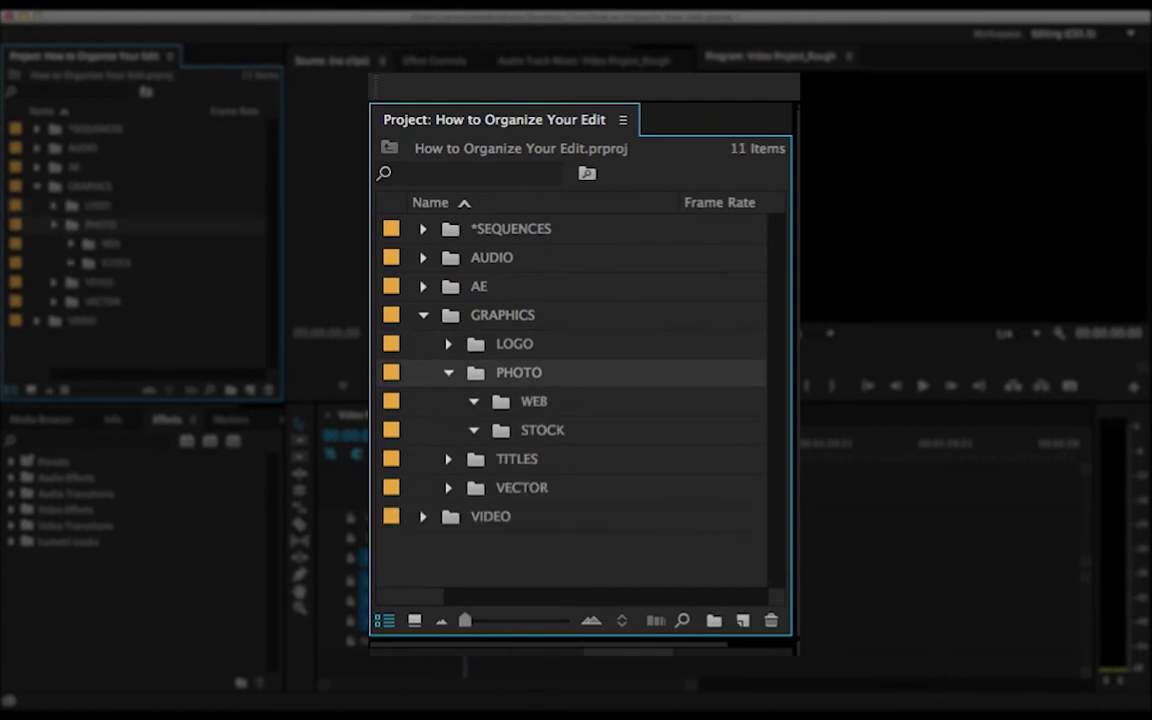
{"action": "key", "text": "Down"}
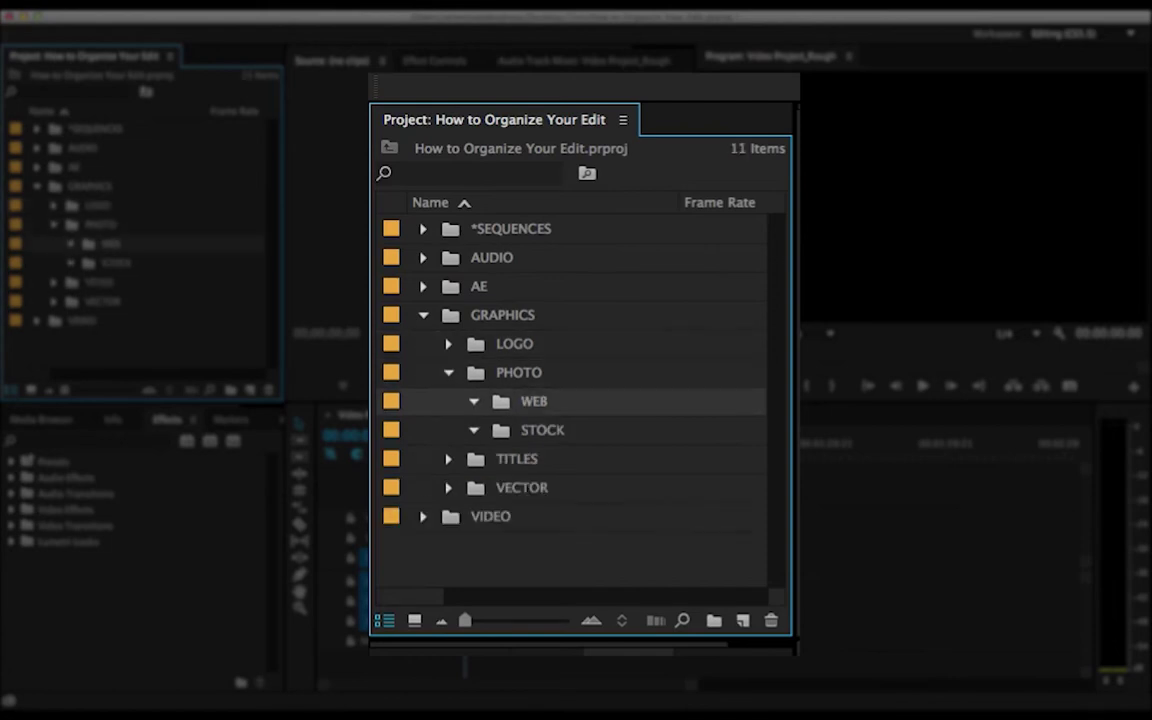
Create a bin named Forest inside the STOCK bin of PHOTO
{"action": "key", "text": "Down"}
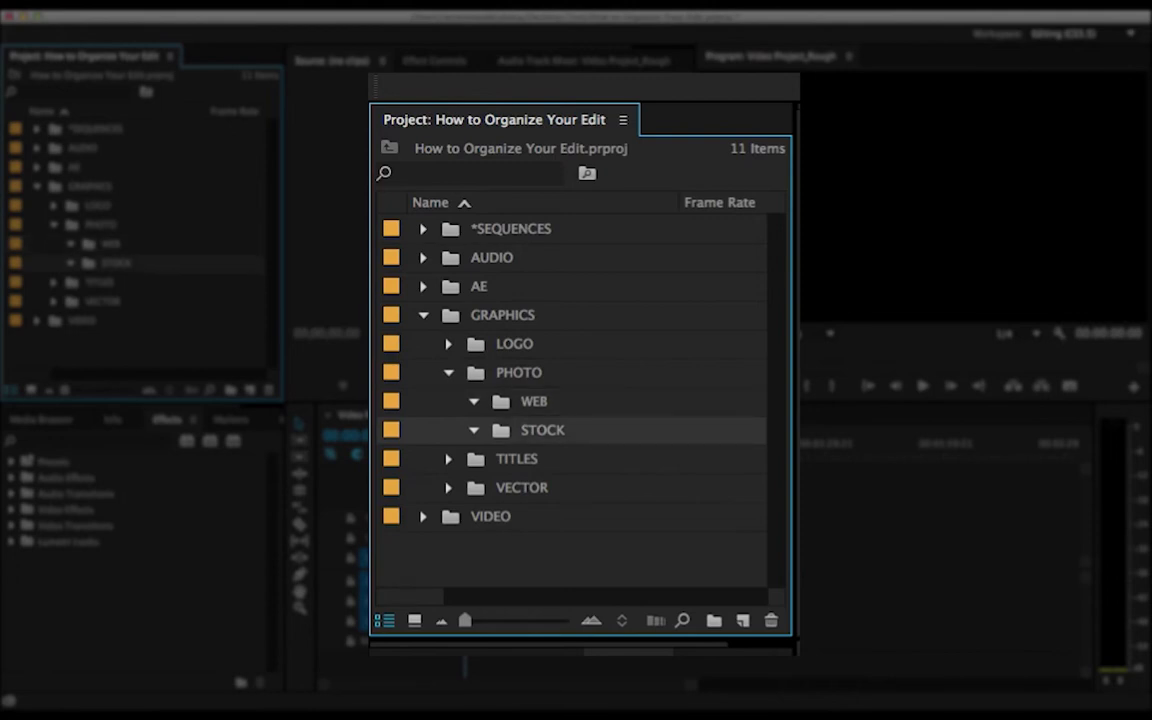
{"action": "key", "text": "super+slash"}
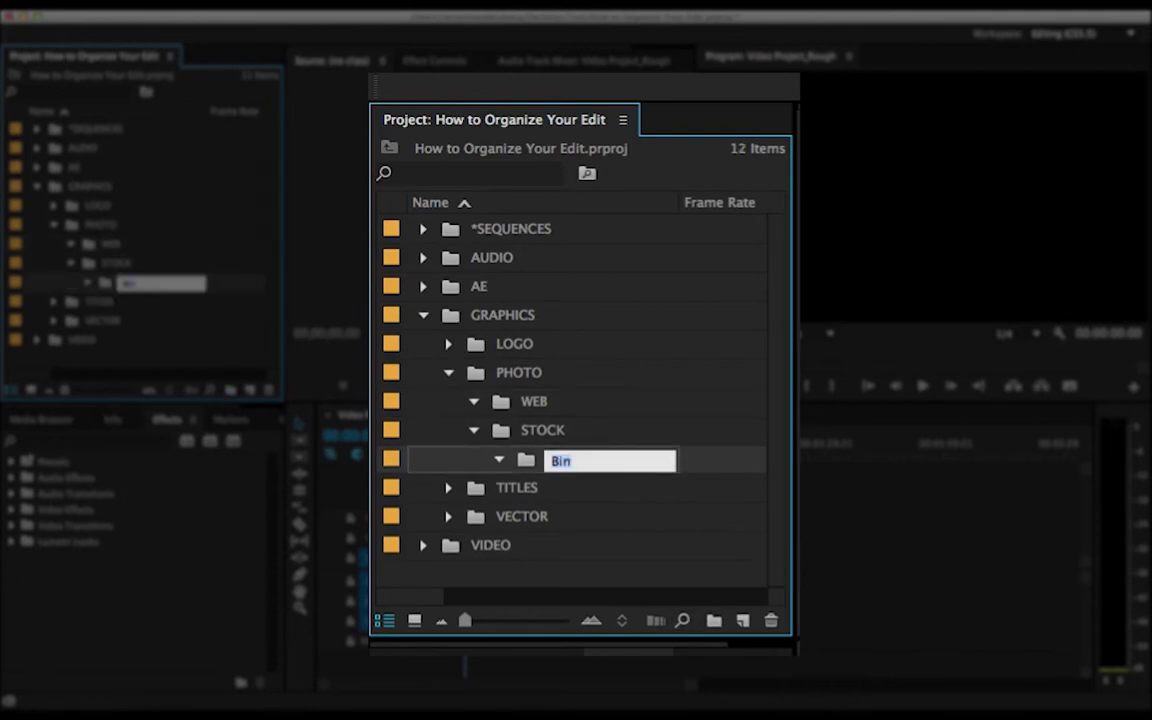
{"action": "type", "text": "Forest"}
{"action": "key", "text": "Tab"}
Create a second bin named Ocean inside the STOCK bin of PHOTO
{"action": "left_click", "coordinate": [534, 402]}
{"action": "left_click", "coordinate": [542, 430]}
{"action": "left_click", "coordinate": [714, 621]}
{"action": "type", "text": "Ocean"}
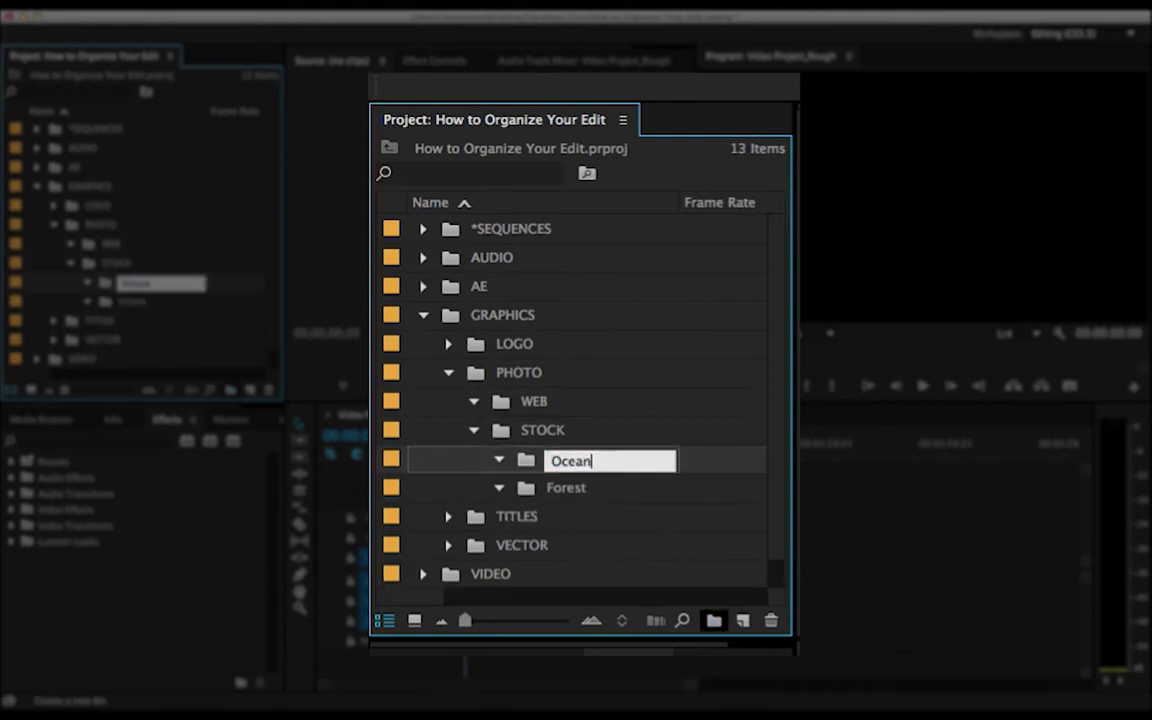
{"action": "key", "text": "Tab"}
{"action": "key", "text": "Escape"}
Collapse the Ocean, Forest, STOCK and WEB bins, leaving the PHOTO bin expanded
{"action": "key", "text": "Up"}
{"action": "left_click", "coordinate": [499, 459]}
{"action": "left_click", "coordinate": [499, 488]}
{"action": "left_click", "coordinate": [474, 430]}
{"action": "left_click", "coordinate": [474, 402]}
{"action": "left_click", "coordinate": [449, 373]}
{"action": "key", "text": "Right"}
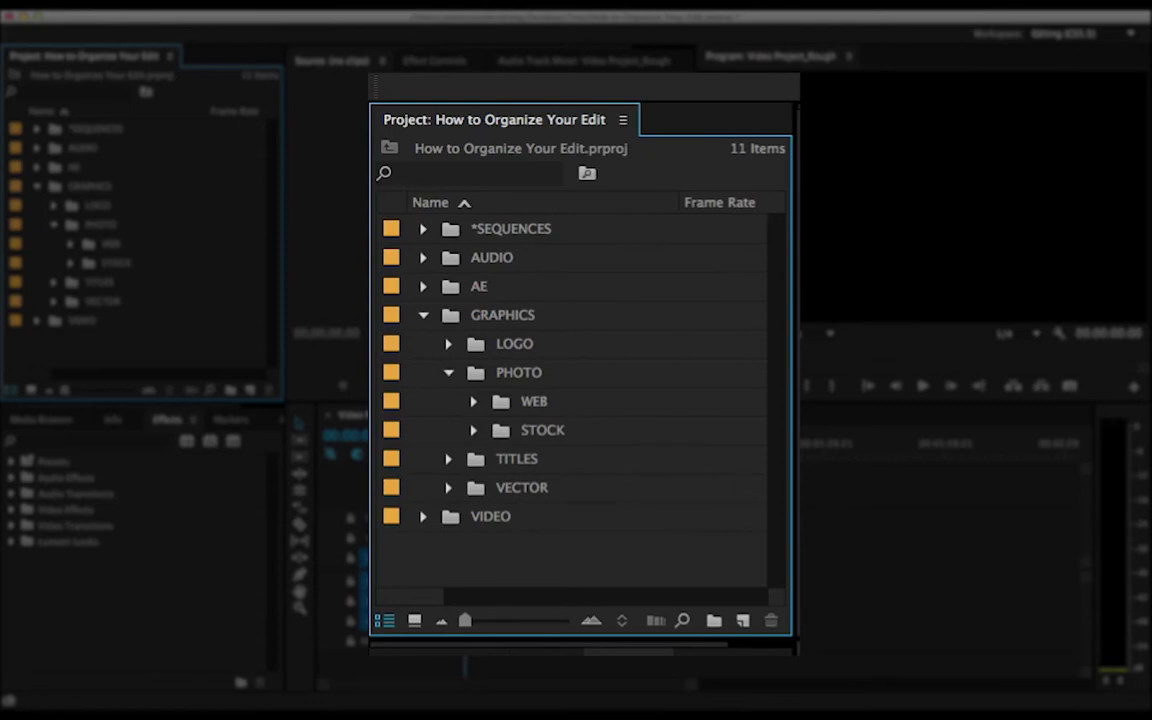
Review the bins inside STOCK again, and collapse the STOCK and PHOTO bins
{"action": "left_click", "coordinate": [474, 430]}
{"action": "left_click", "coordinate": [499, 459]}
{"action": "key", "text": "Down"}
{"action": "left_click", "coordinate": [474, 430]}
{"action": "left_click", "coordinate": [448, 373]}
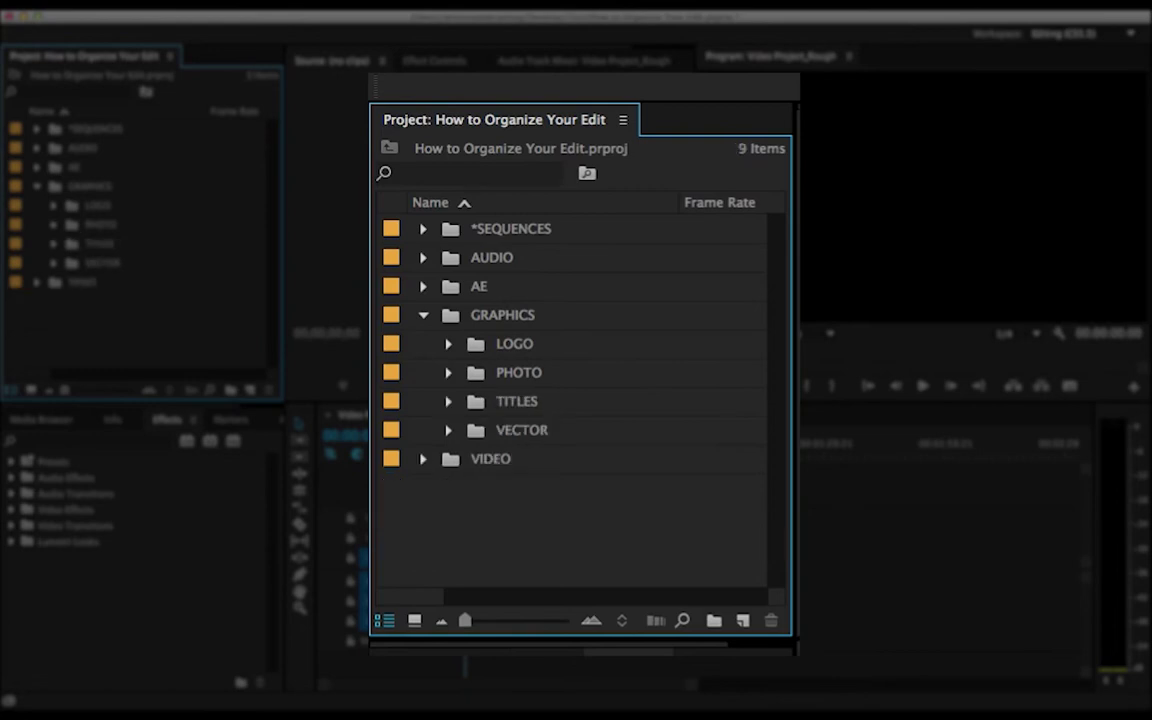
Inspect the Name Lower Third title inside the TITLES bin, and collapse TITLES
{"action": "key", "text": "Down"}
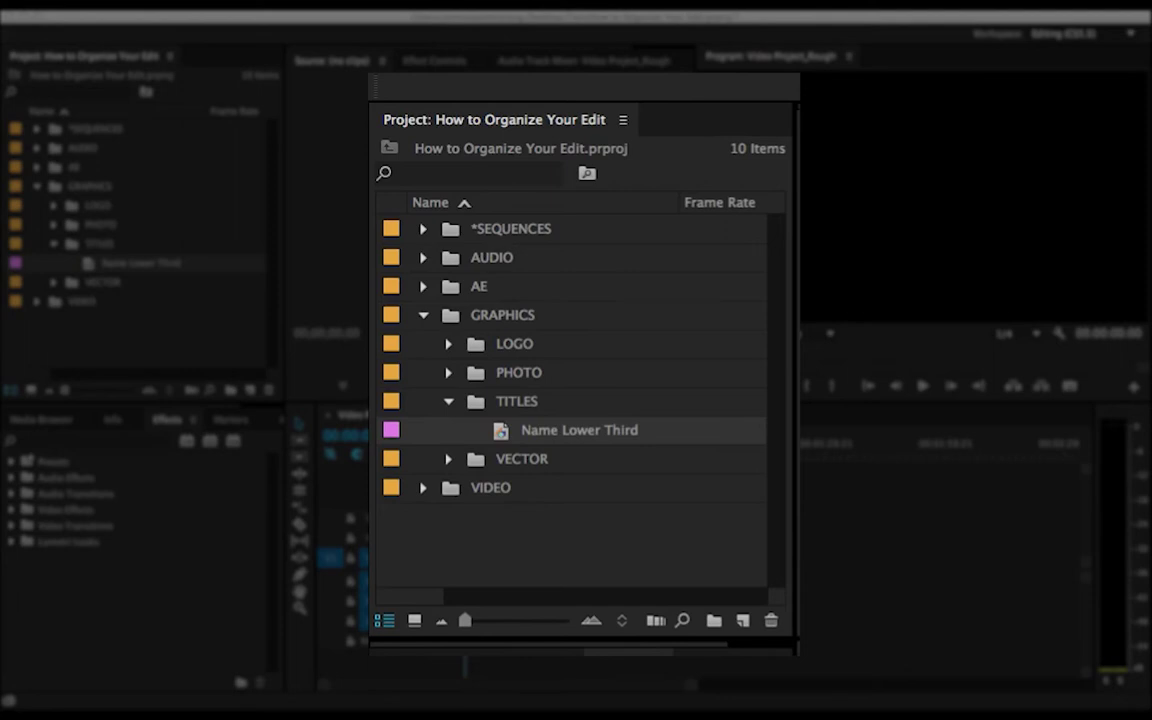
{"action": "key", "text": "shift+1"}
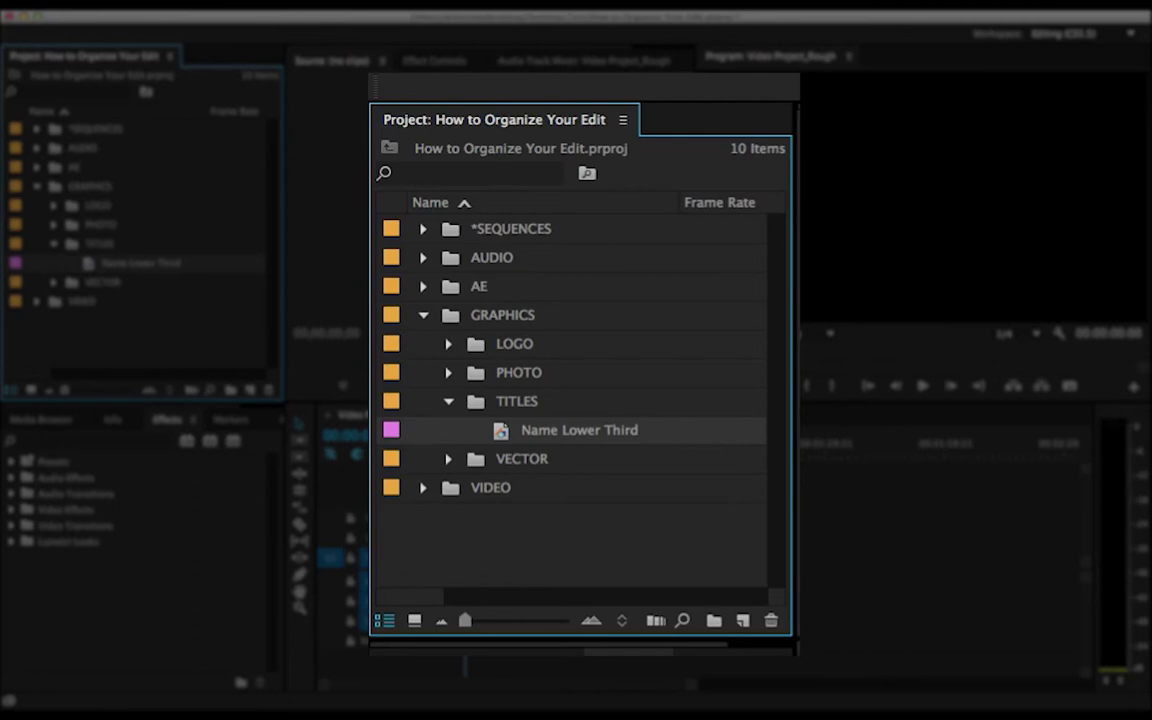
{"action": "left_click", "coordinate": [516, 401]}
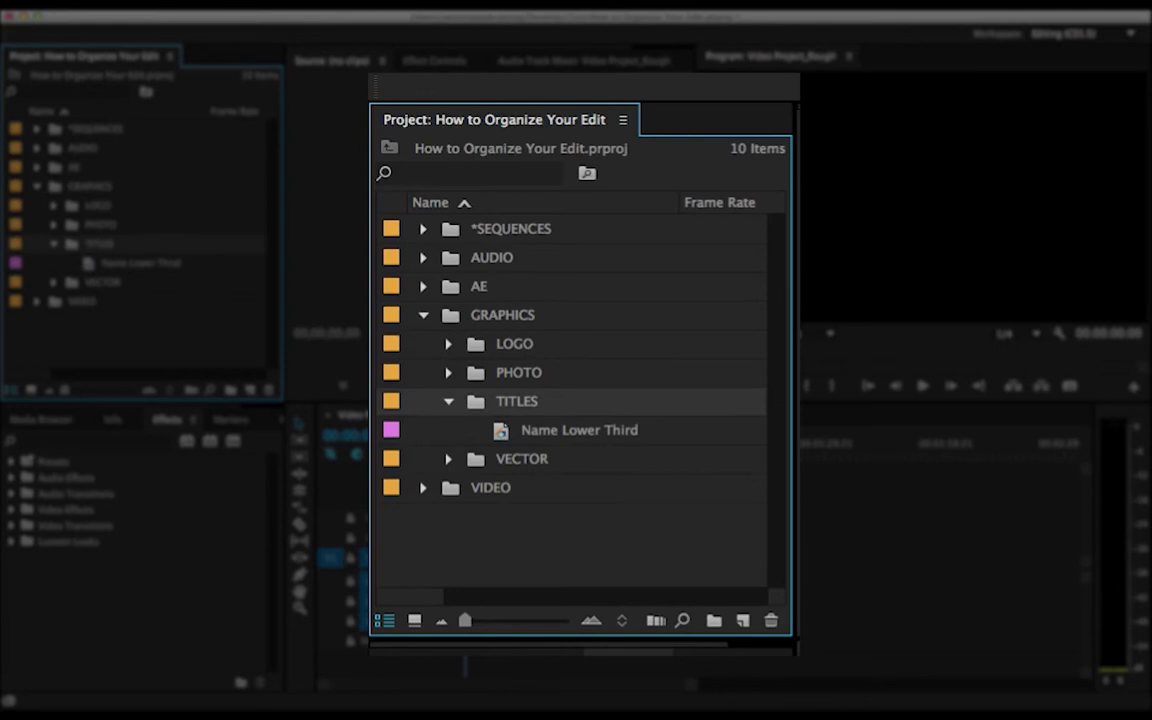
{"action": "key", "text": "Left"}
Expand the VECTOR bin inside GRAPHICS, and select the PHOTO bin
{"action": "left_click", "coordinate": [521, 430]}
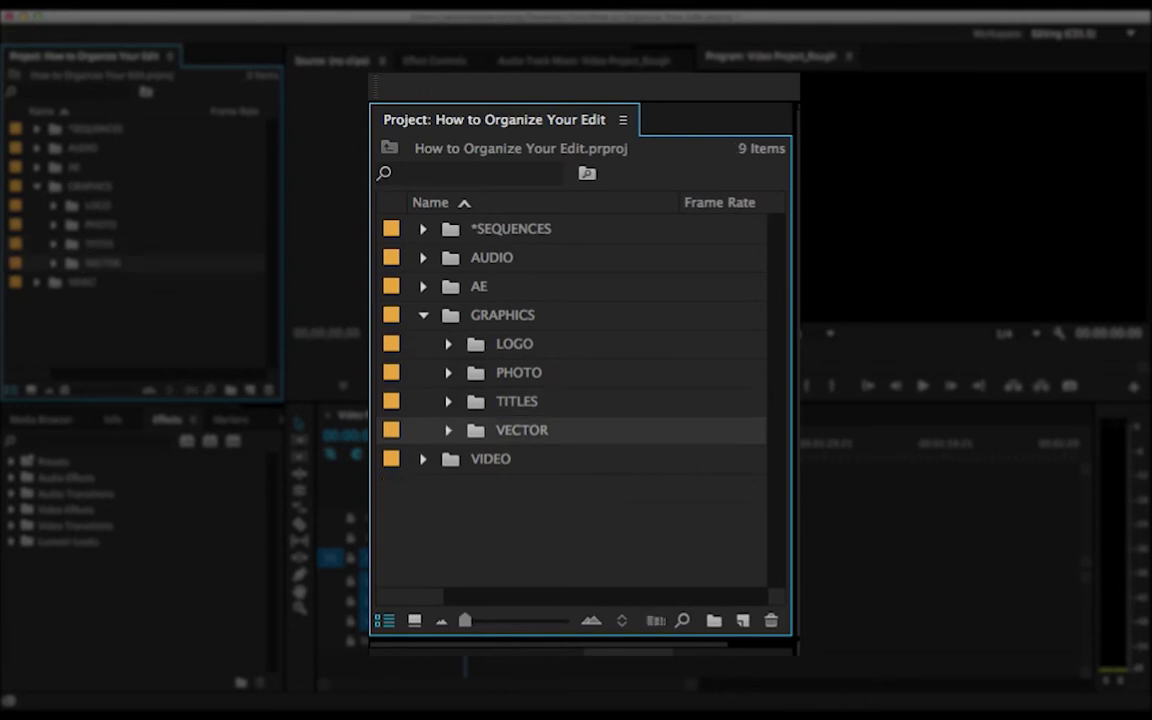
{"action": "key", "text": "Right"}
{"action": "left_click", "coordinate": [519, 372]}
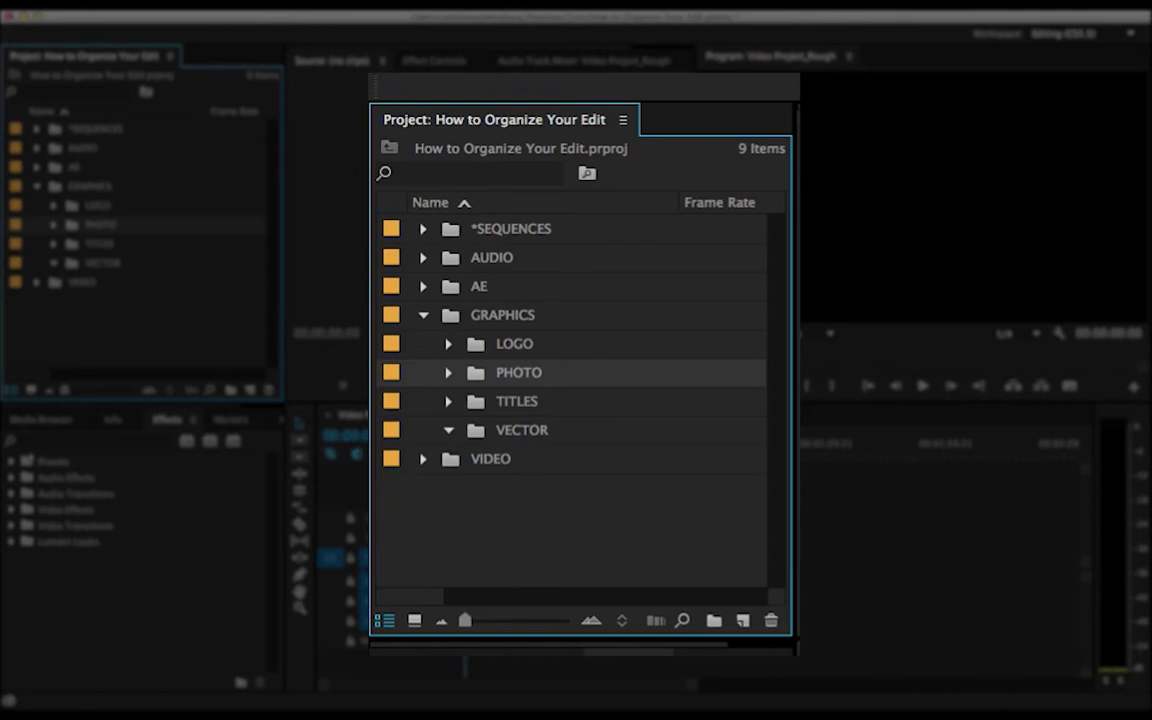
Move the LOGO bin into the VECTOR bin, and undo the move
{"action": "left_click", "coordinate": [514, 343]}
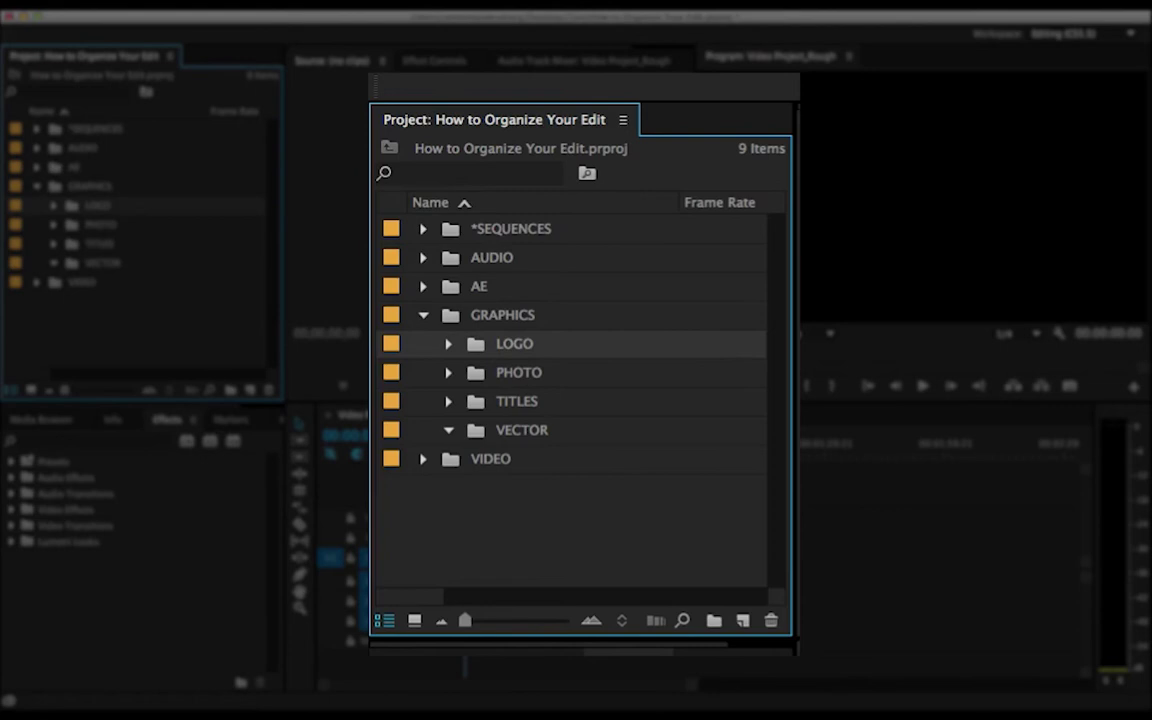
{"action": "left_click_drag", "start_coordinate": [514, 343], "coordinate": [521, 430]}
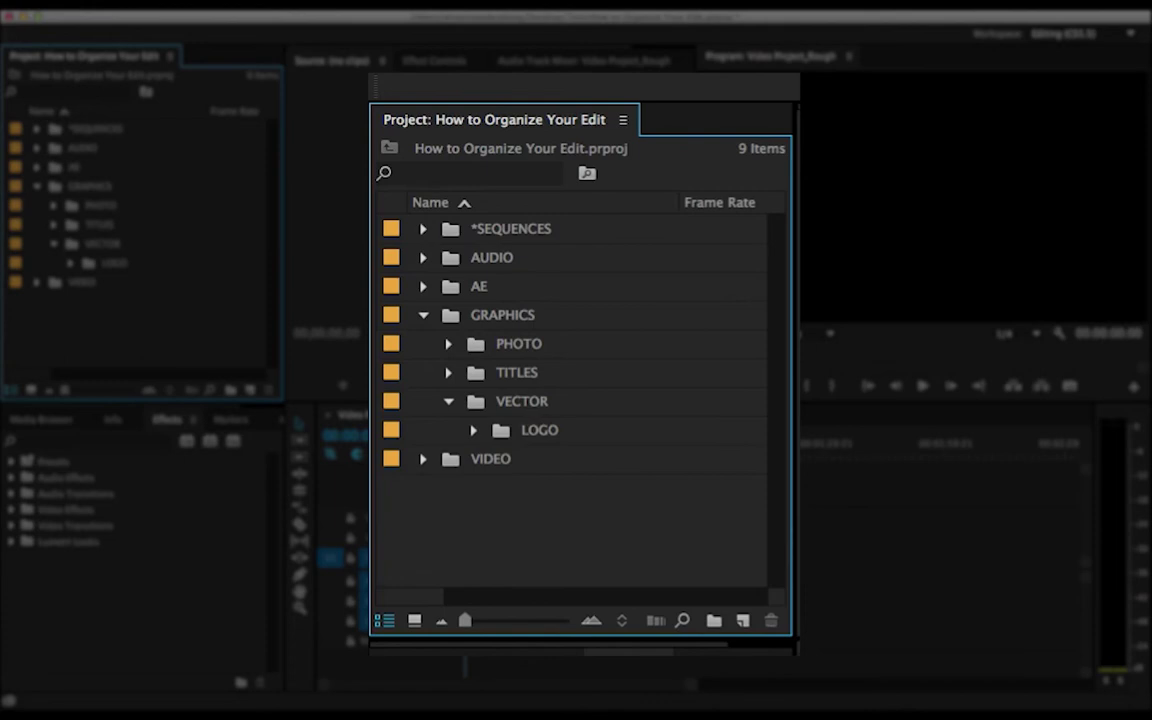
{"action": "key", "text": "super+z"}
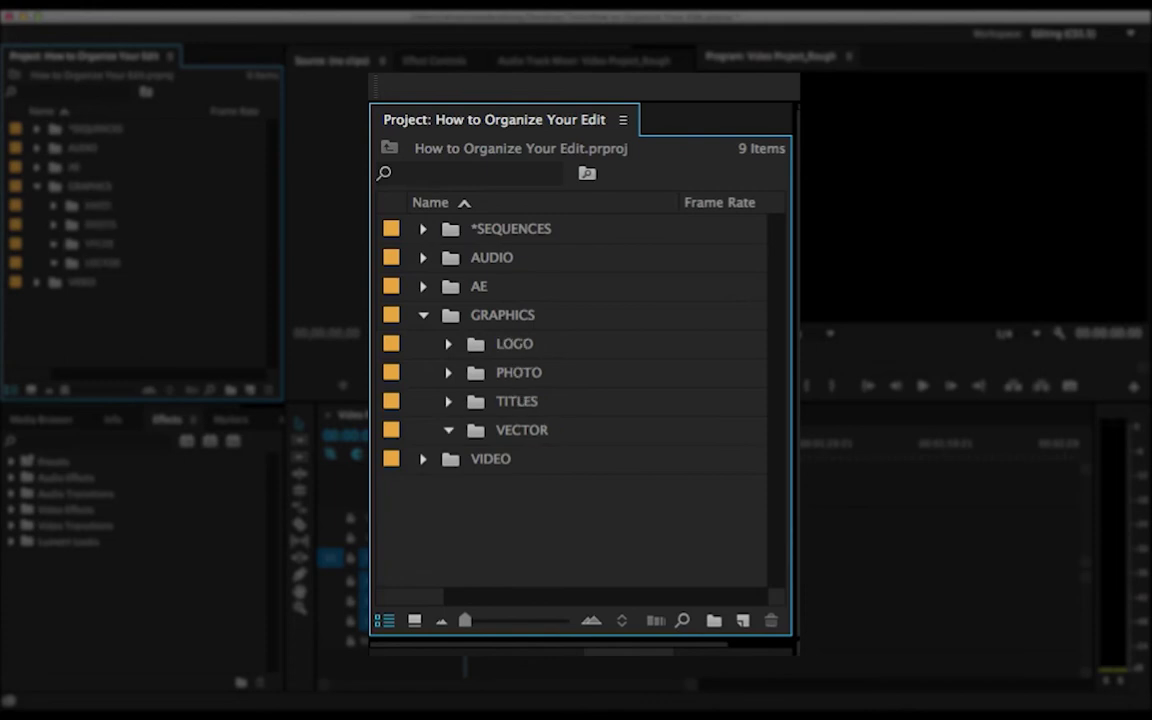
Collapse the GRAPHICS bin, and expand the VIDEO bin and its *RAW bin
{"action": "left_click", "coordinate": [423, 315]}
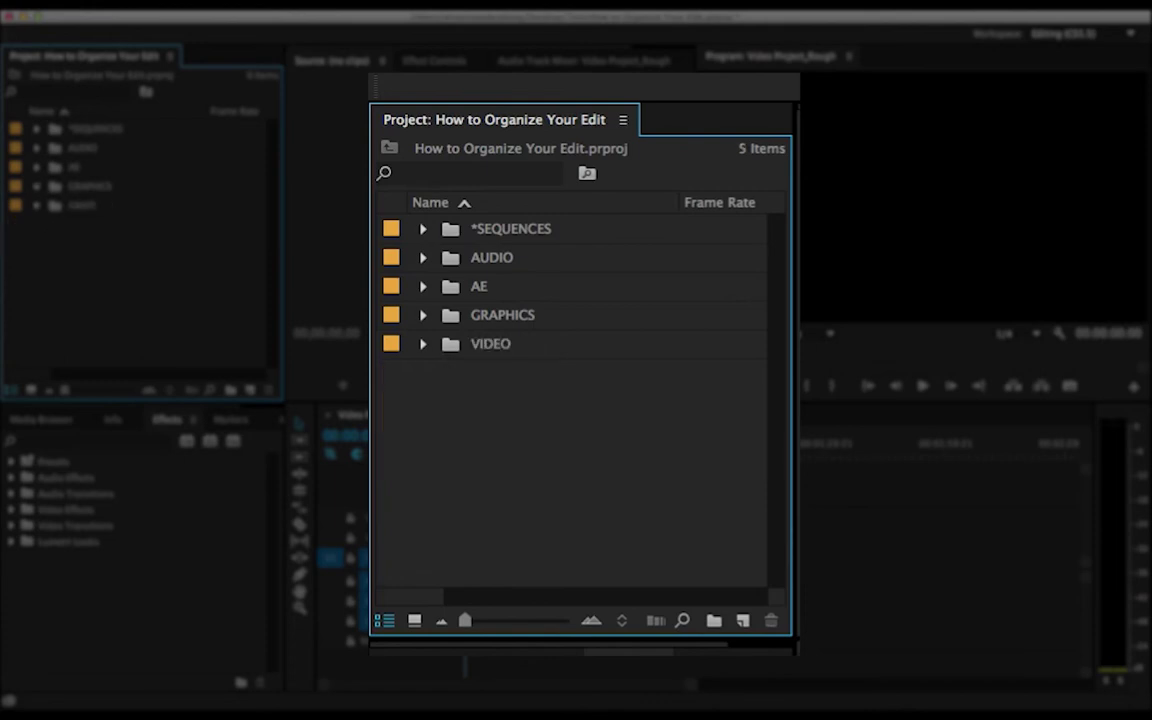
{"action": "left_click", "coordinate": [423, 344]}
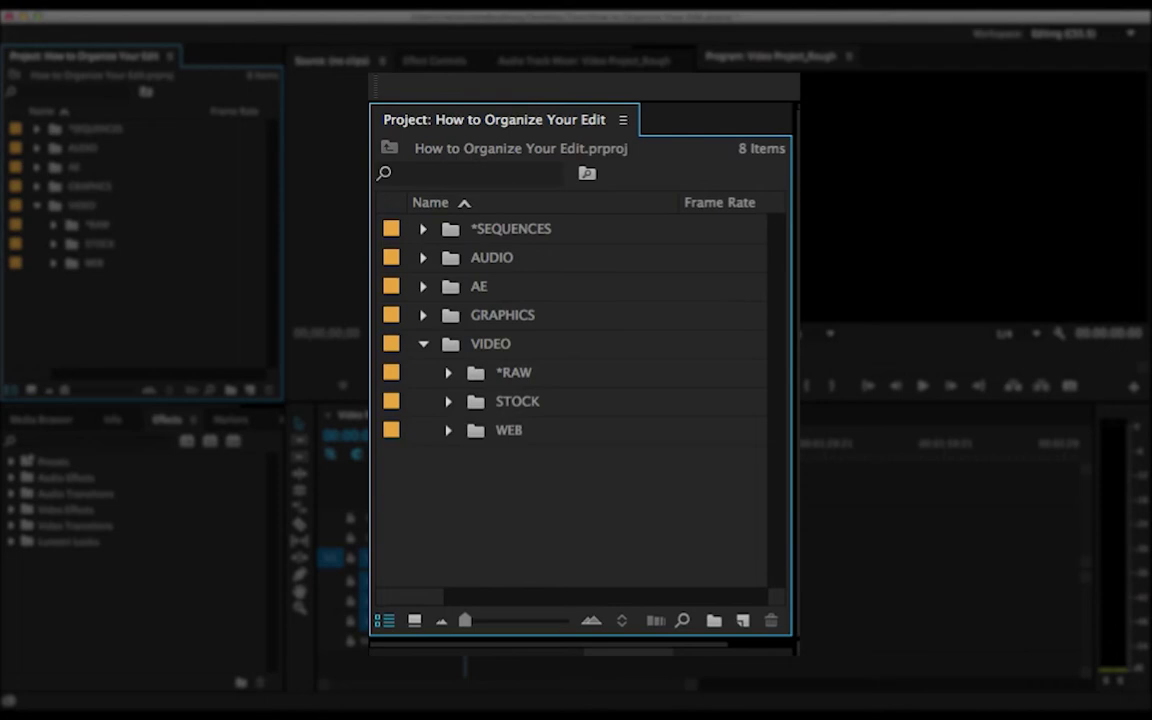
{"action": "left_click", "coordinate": [512, 373]}
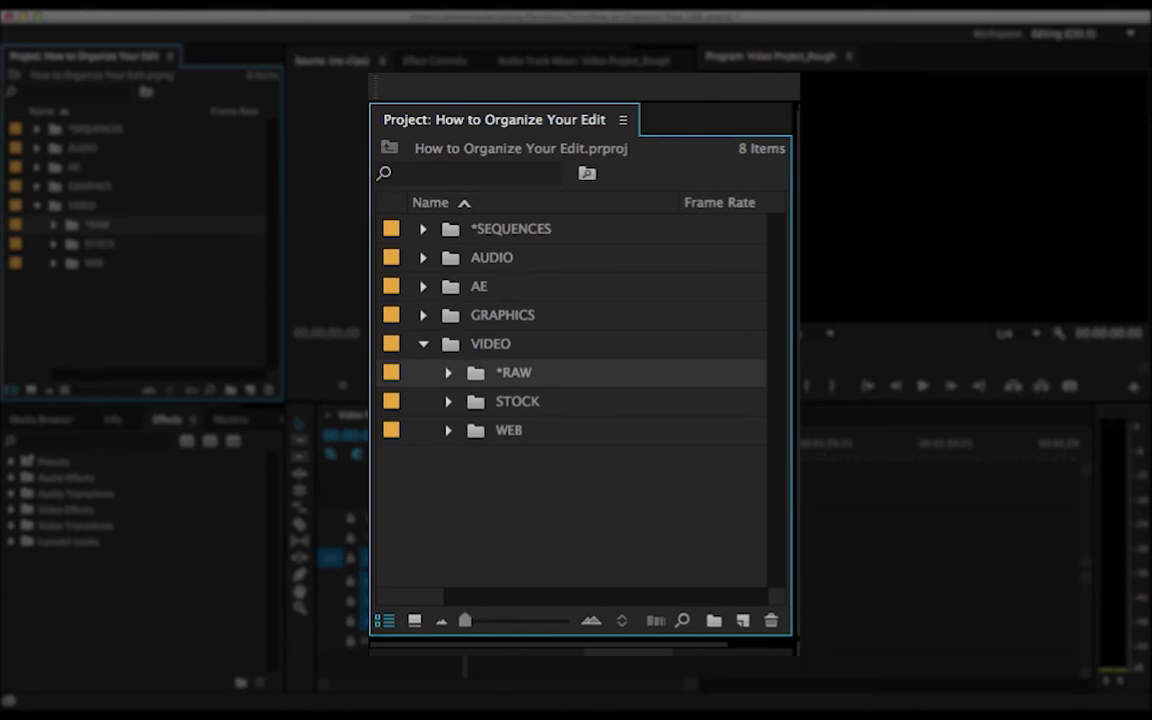
{"action": "key", "text": "Right"}
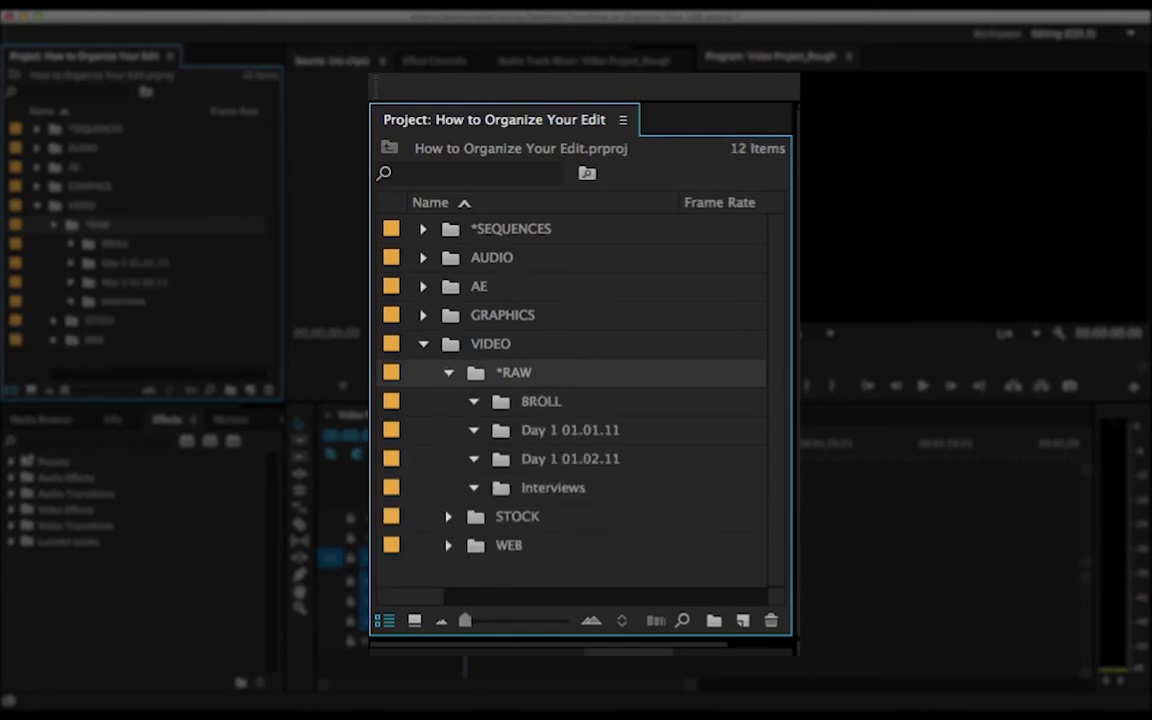
Collapse the BROLL bin inside *RAW and select the Day 1 01.01.11 bin
{"action": "left_click", "coordinate": [541, 402]}
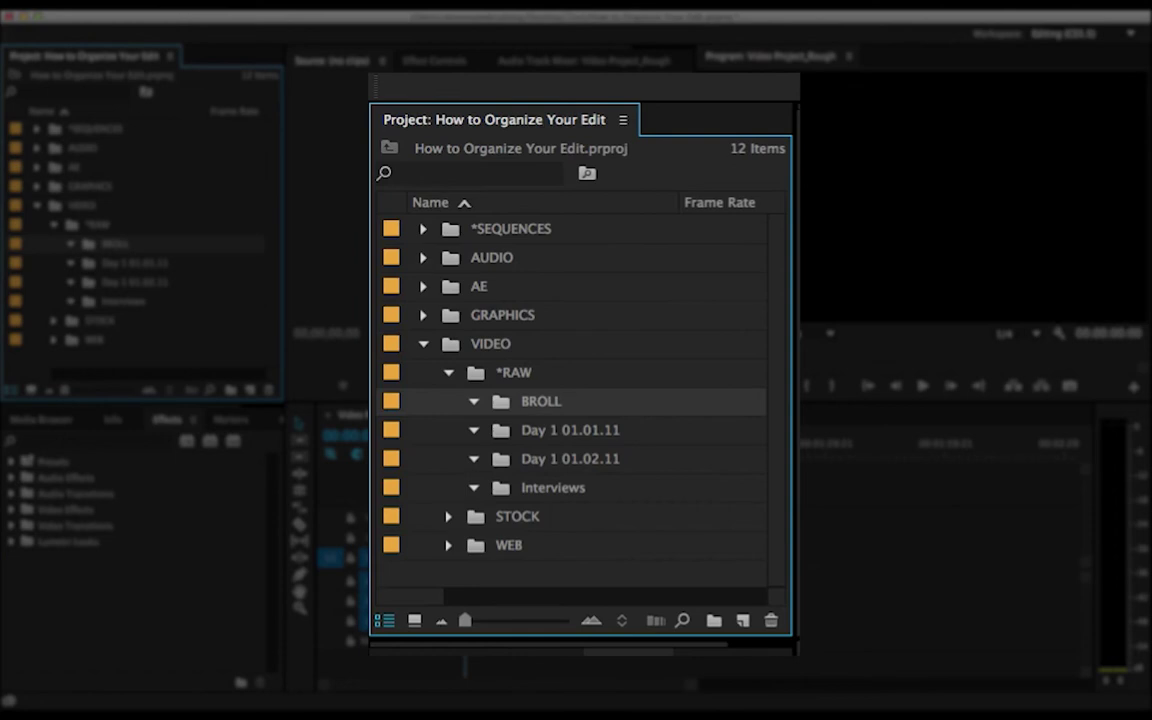
{"action": "key", "text": "Left"}
{"action": "left_click", "coordinate": [570, 430]}
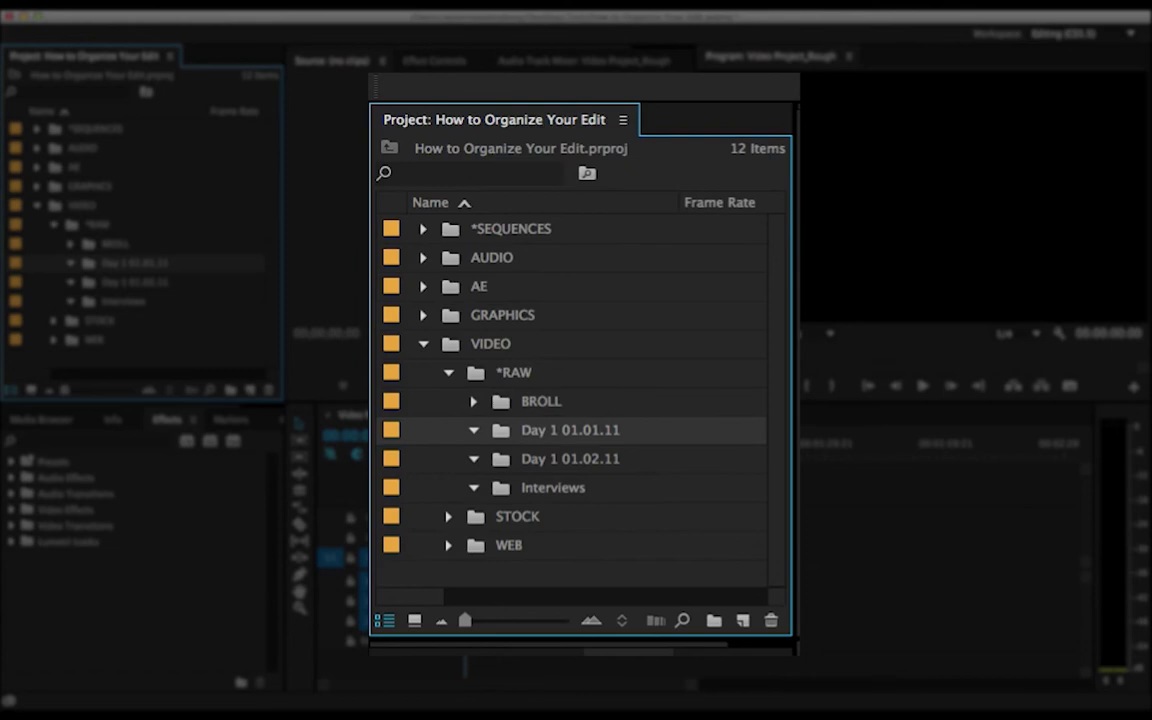
Rename the Day 1 01.02.11 bin inside *RAW as Day 2 01.02.11
{"action": "left_click", "coordinate": [570, 459]}
{"action": "key", "text": "Return"}
{"action": "key", "text": "Left"}
{"action": "key", "text": "Right"}
{"action": "key", "text": "Right"}
{"action": "key", "text": "Right"}
{"action": "key", "text": "Right"}
{"action": "key", "text": "Right"}
{"action": "key", "text": "BackSpace"}
{"action": "type", "text": "2"}
{"action": "key", "text": "Tab"}
{"action": "key", "text": "Escape"}
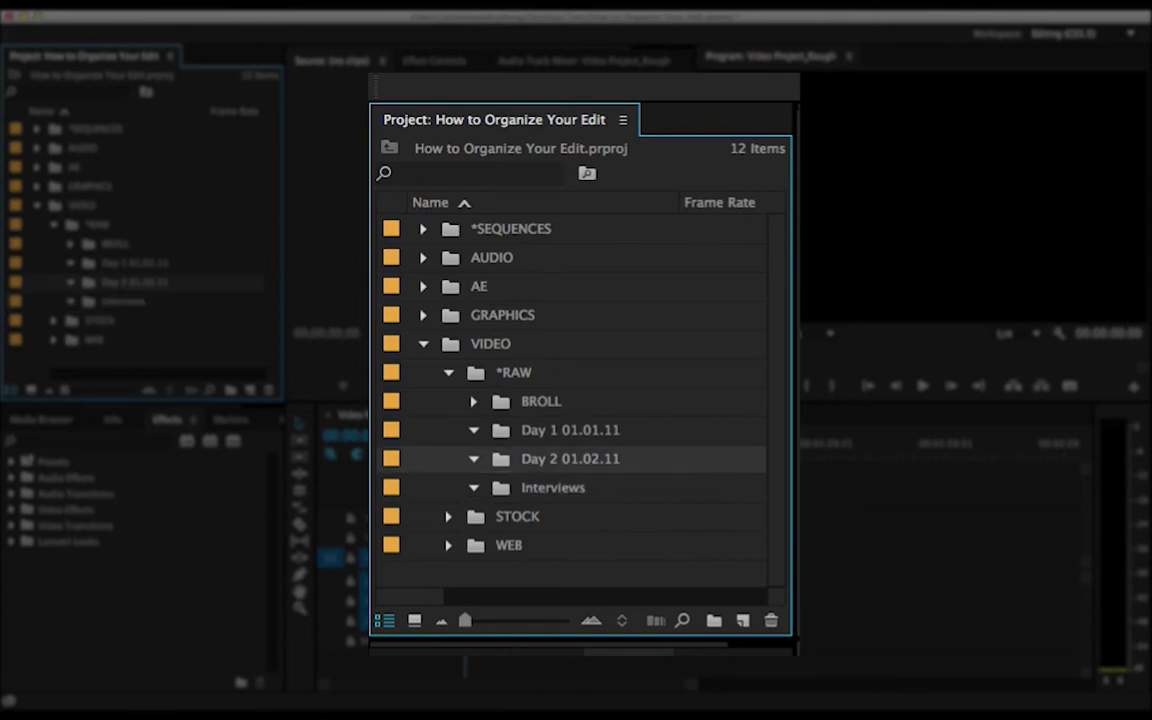
Collapse the Day 1 01.01.11, Day 2 01.02.11 and Interviews bins, and the *RAW bin that contains them
{"action": "left_click", "coordinate": [553, 488]}
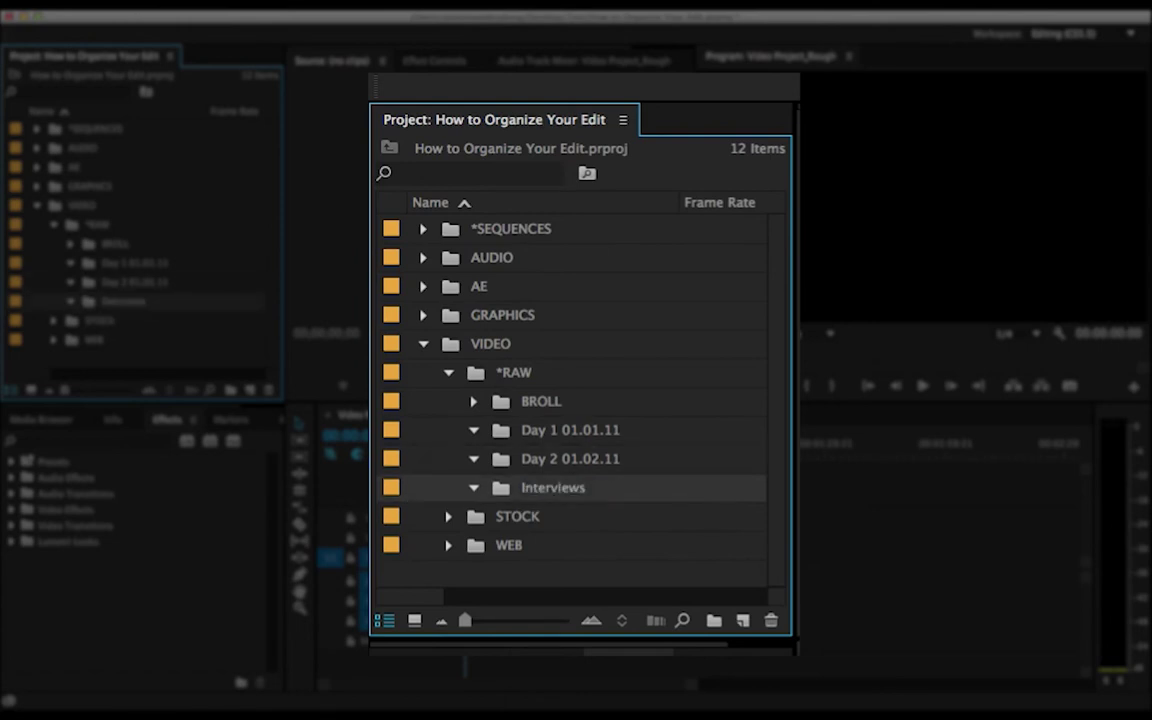
{"action": "left_click", "coordinate": [474, 430]}
{"action": "left_click", "coordinate": [474, 459]}
{"action": "left_click", "coordinate": [474, 487]}
{"action": "left_click", "coordinate": [448, 373]}
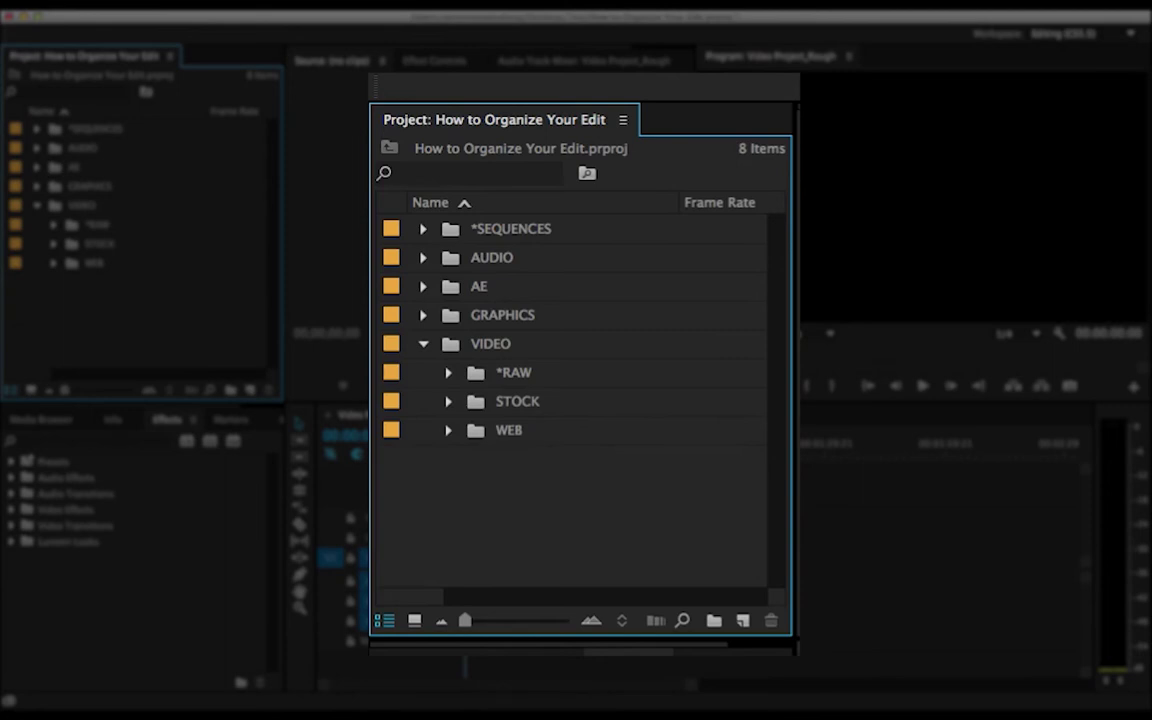
Review the STOCK, WEB and *RAW bins inside the VIDEO bin, briefly expanding and collapsing STOCK
{"action": "left_click", "coordinate": [517, 402]}
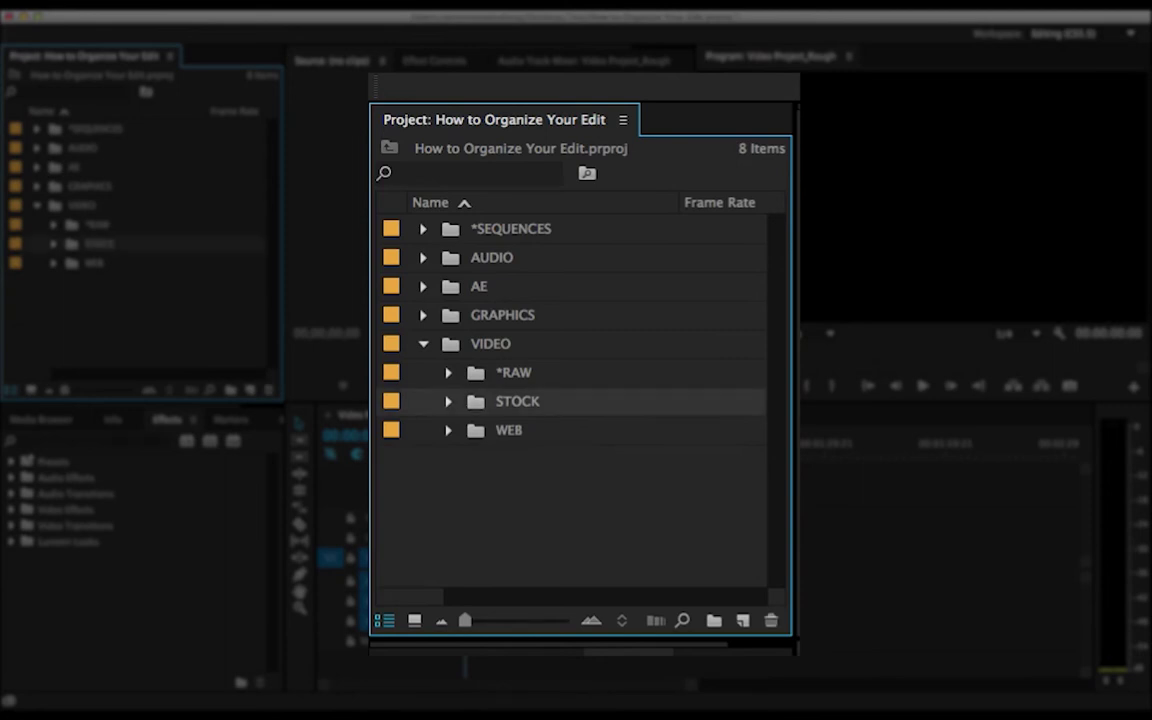
{"action": "left_click", "coordinate": [448, 402]}
{"action": "key", "text": "Left"}
{"action": "key", "text": "Down"}
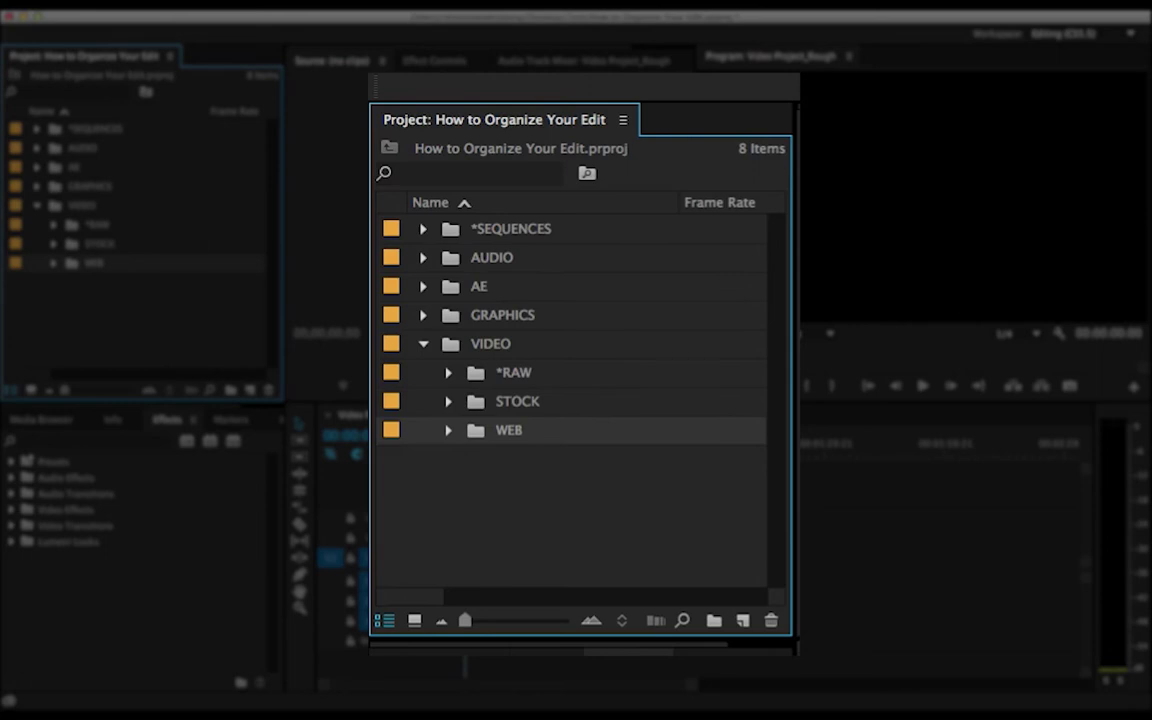
{"action": "key", "text": "Up"}
{"action": "key", "text": "Up"}
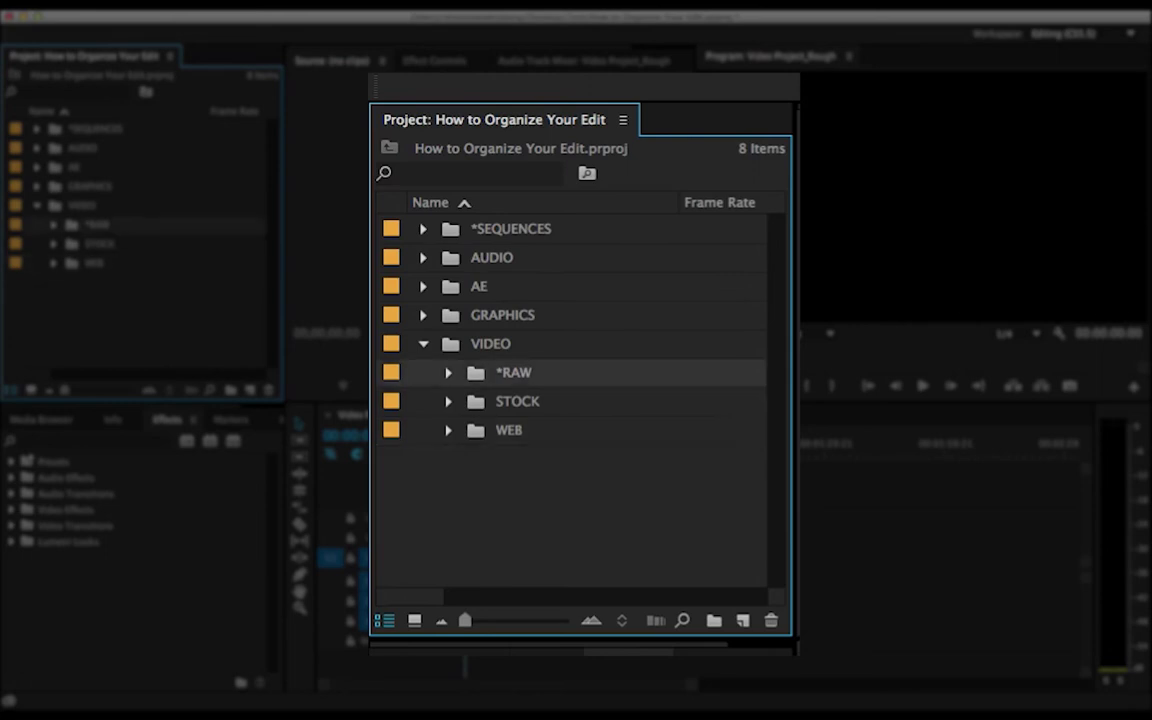
{"action": "key", "text": "Down"}
{"action": "key", "text": "Down"}
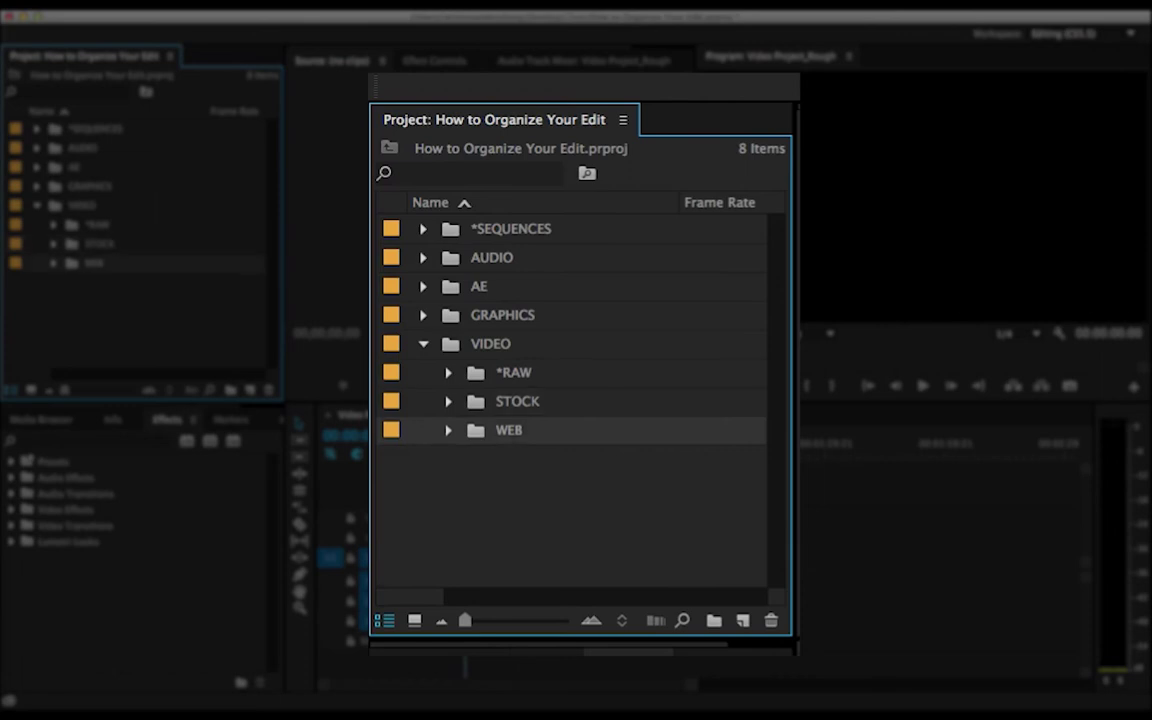
Select the VIDEO bin and collapse it
{"action": "key", "text": "Up"}
{"action": "key", "text": "Up"}
{"action": "key", "text": "Up"}
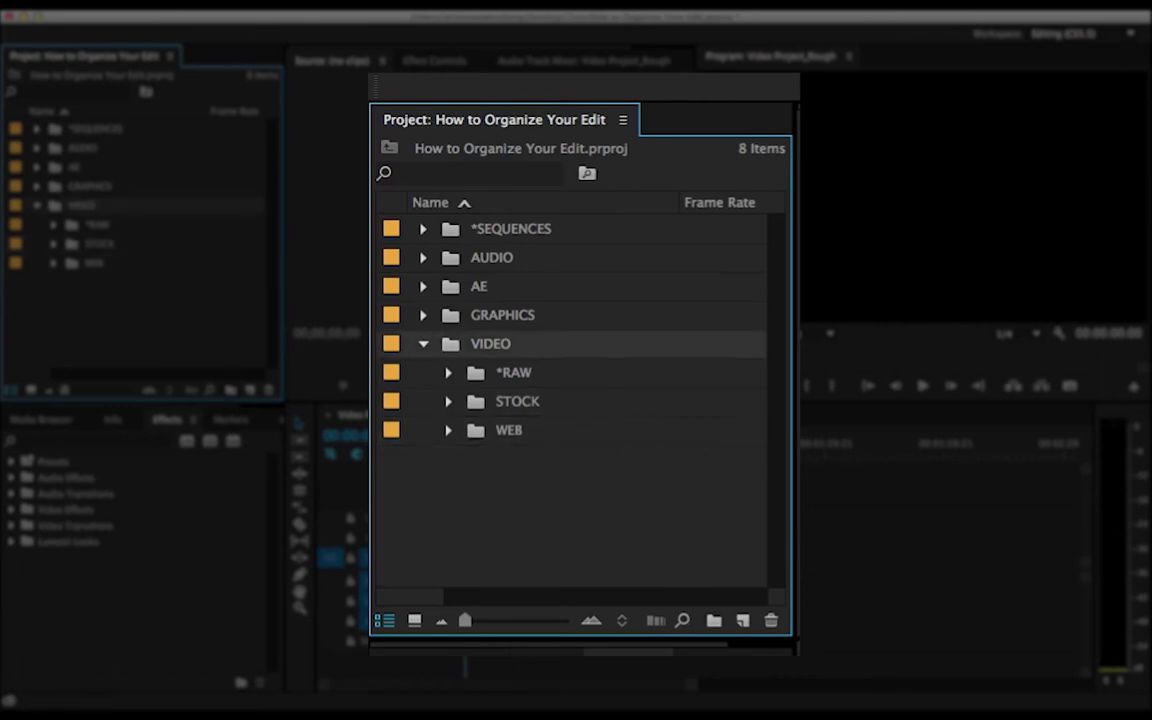
{"action": "key", "text": "Left"}
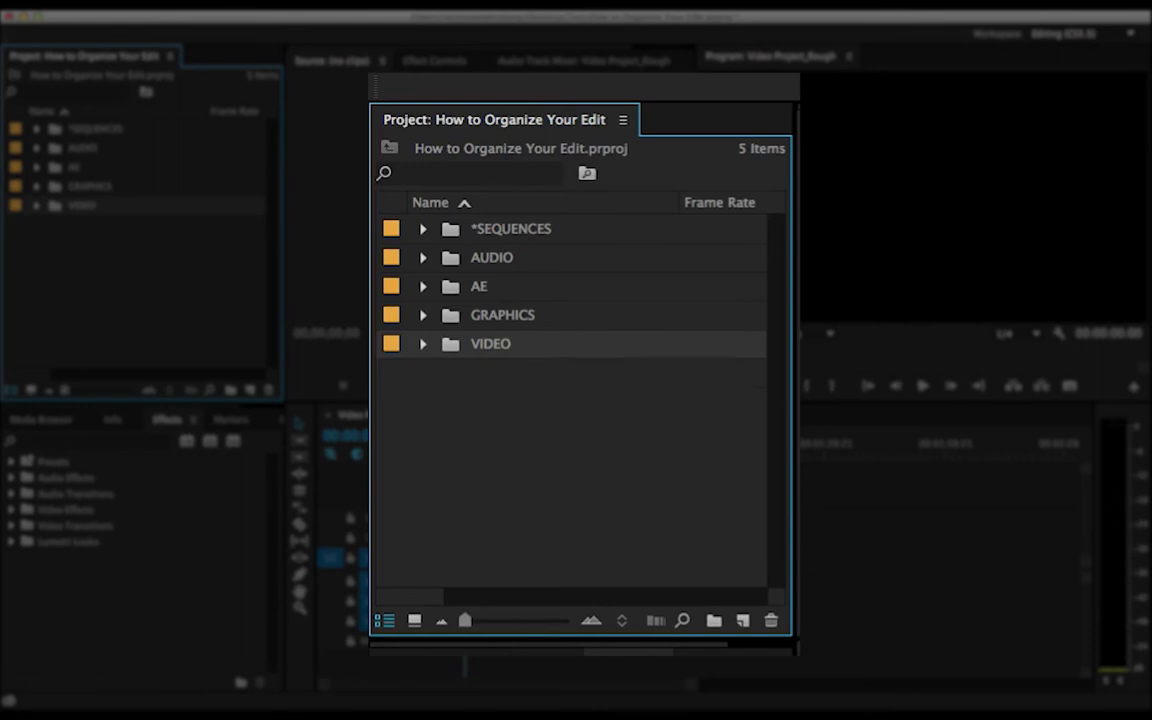
Expand the *SEQUENCES bin to review its sub-bins and collapse it, and do the same with the VIDEO bin
{"action": "left_click", "coordinate": [423, 229]}
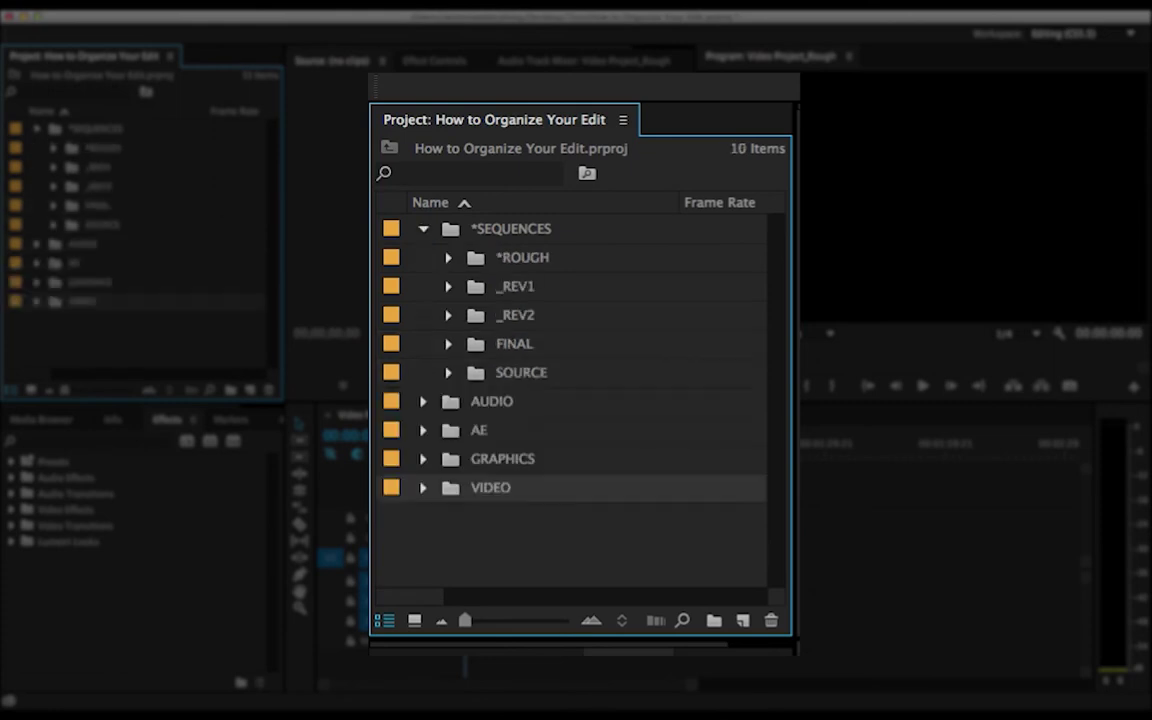
{"action": "left_click", "coordinate": [423, 229]}
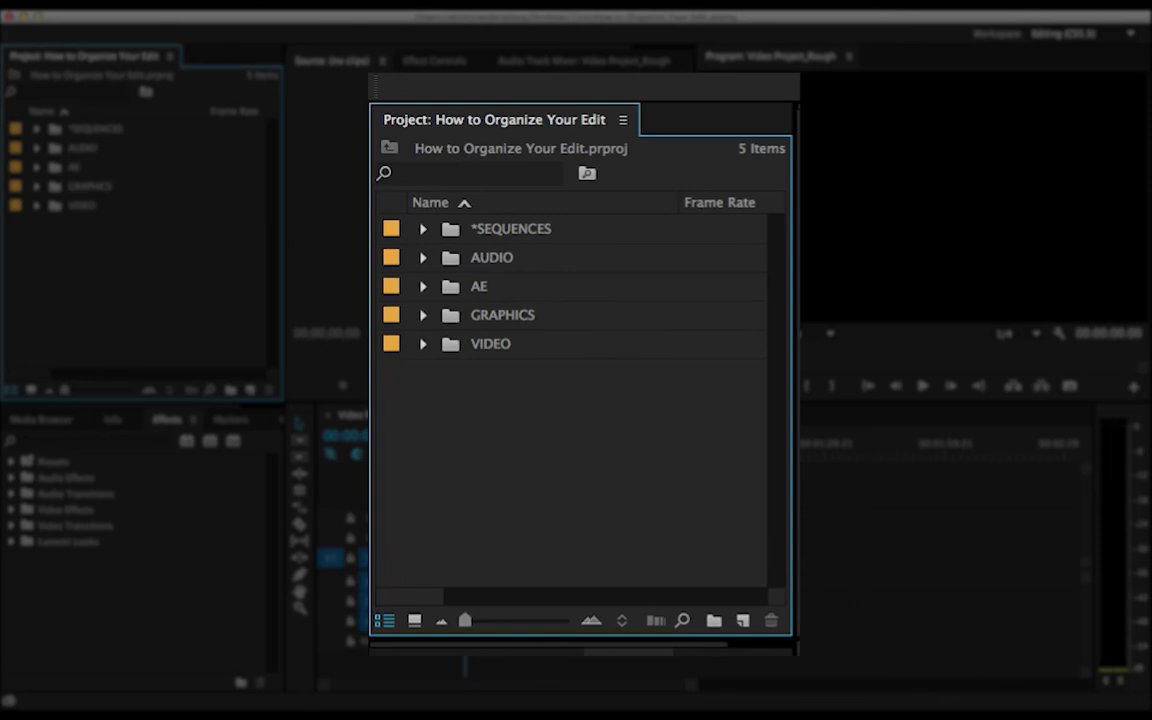
{"action": "left_click", "coordinate": [423, 344]}
{"action": "left_click", "coordinate": [423, 344]}
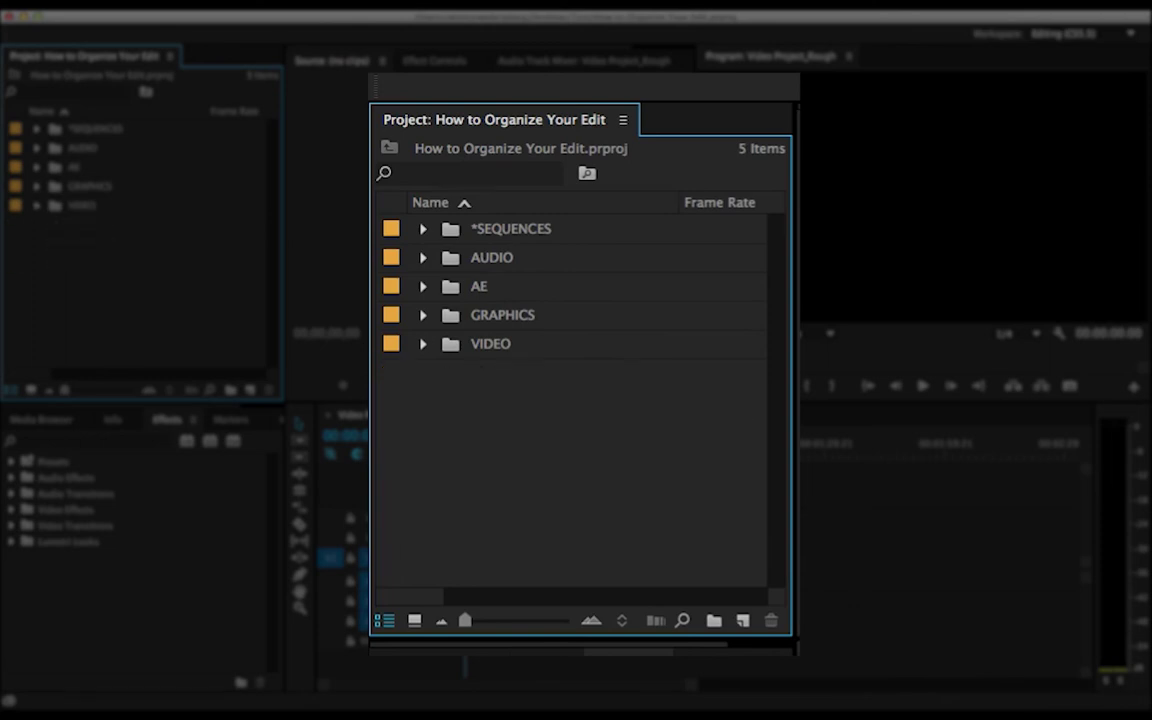